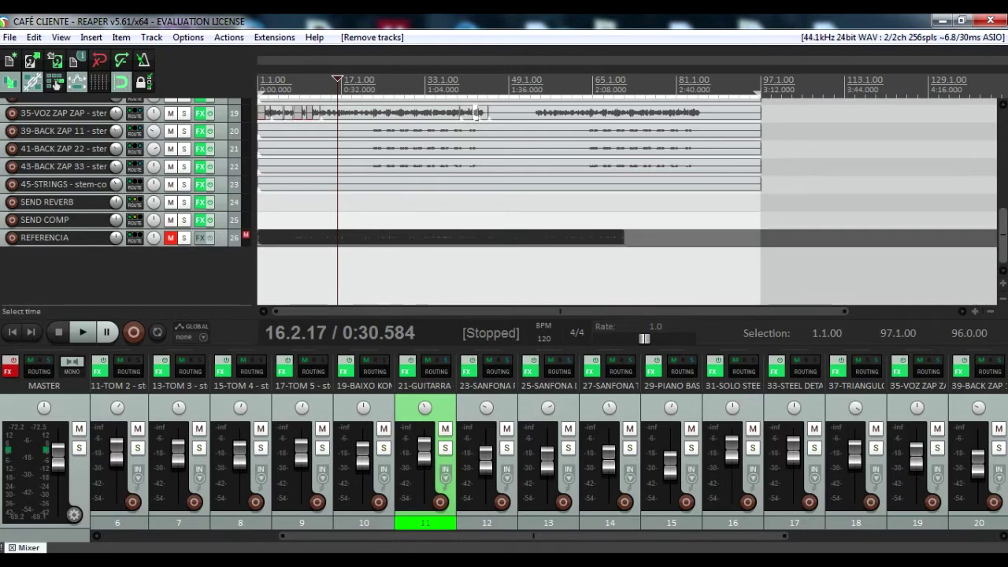
# Mute the 35-VOZ ZAP ZAP vocal track and the three backing vocal tracks 39, 41 and 43.
pyautogui.scroll(3, 509, 197)
pyautogui.scroll(2, 509, 201)
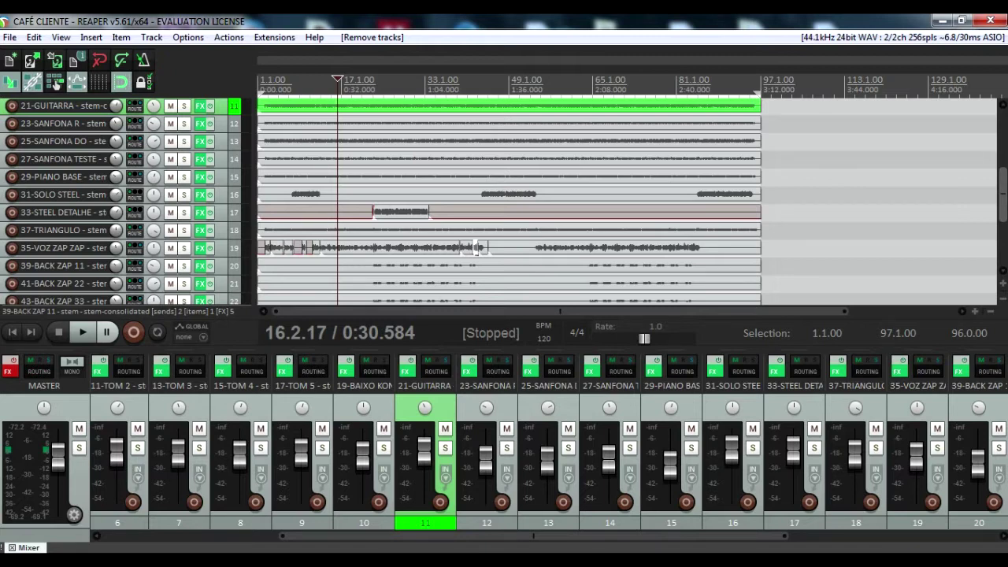
pyautogui.scroll(3, 505, 202)
pyautogui.scroll(2, 505, 202)
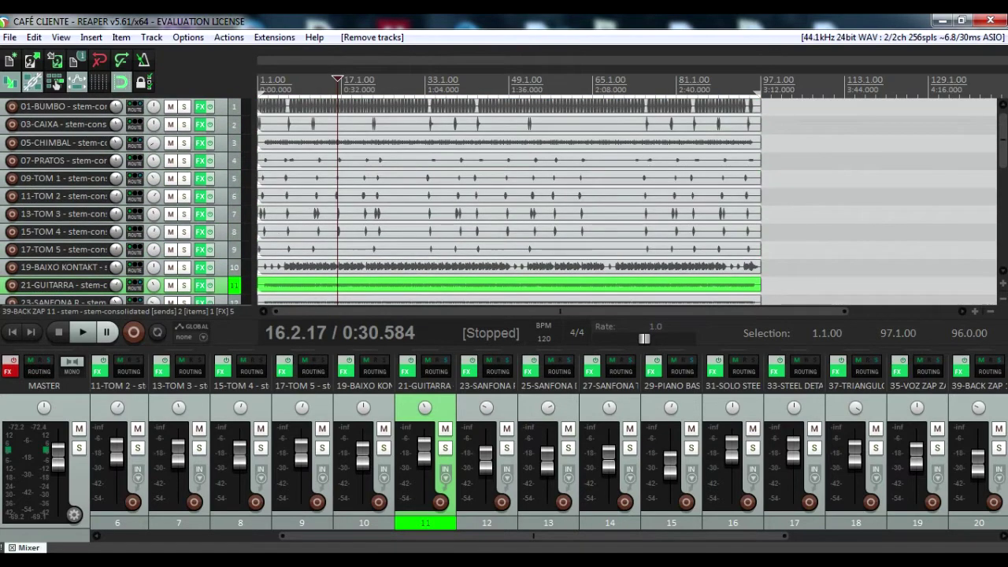
pyautogui.moveTo(228, 143)
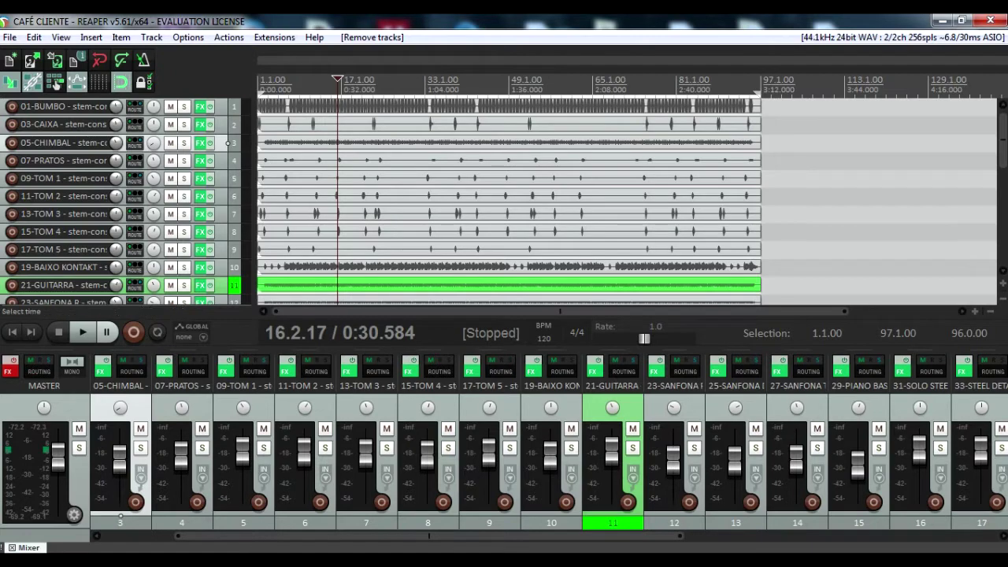
pyautogui.scroll(-4, 475, 265)
pyautogui.scroll(-5, 509, 201)
pyautogui.scroll(2, 508, 201)
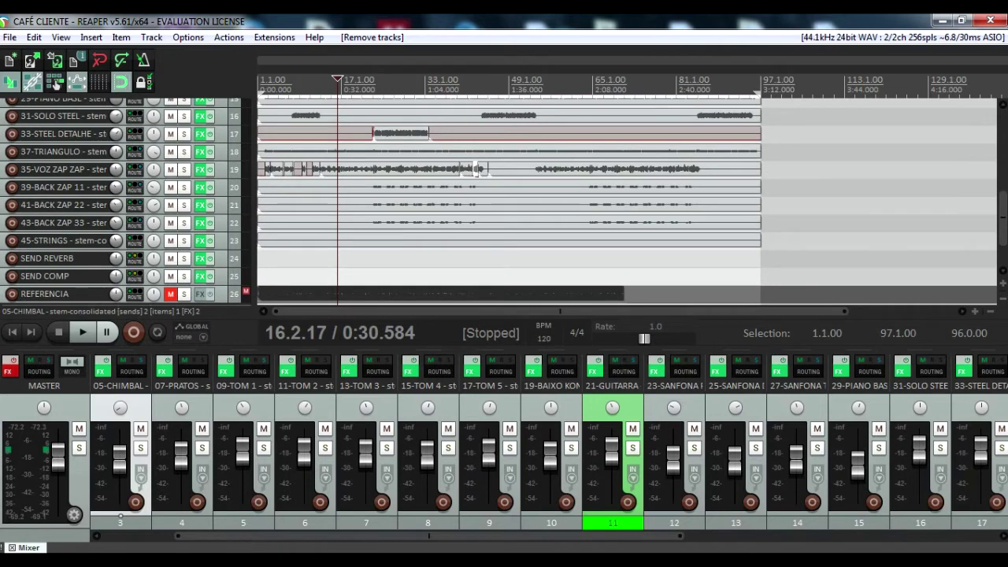
pyautogui.click(170, 170)
pyautogui.click(170, 186)
pyautogui.click(171, 205)
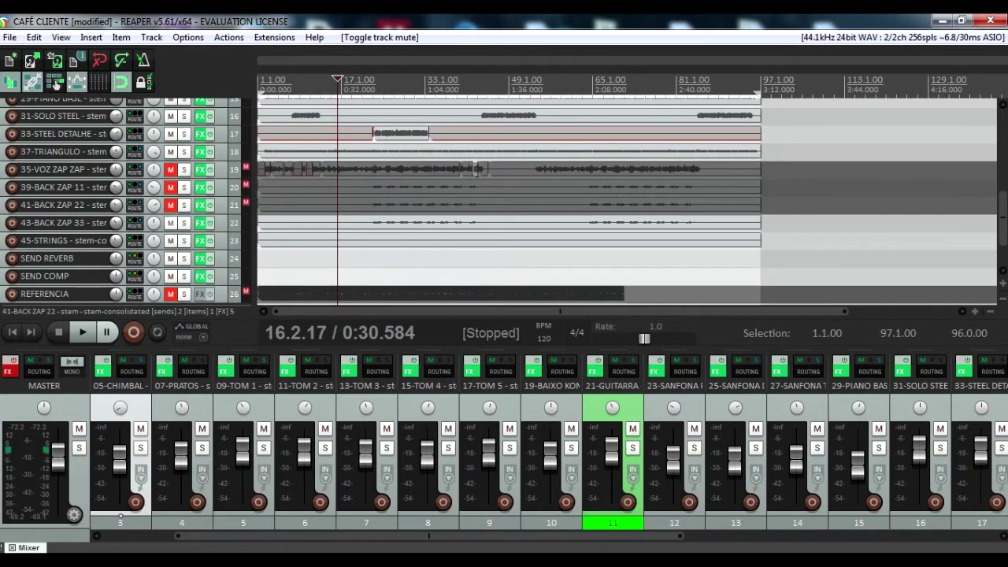
pyautogui.click(170, 222)
# Play the mix from the start of the project to listen to the instrumental, and stop playback.
pyautogui.scroll(10, 473, 197)
pyautogui.click(262, 79)
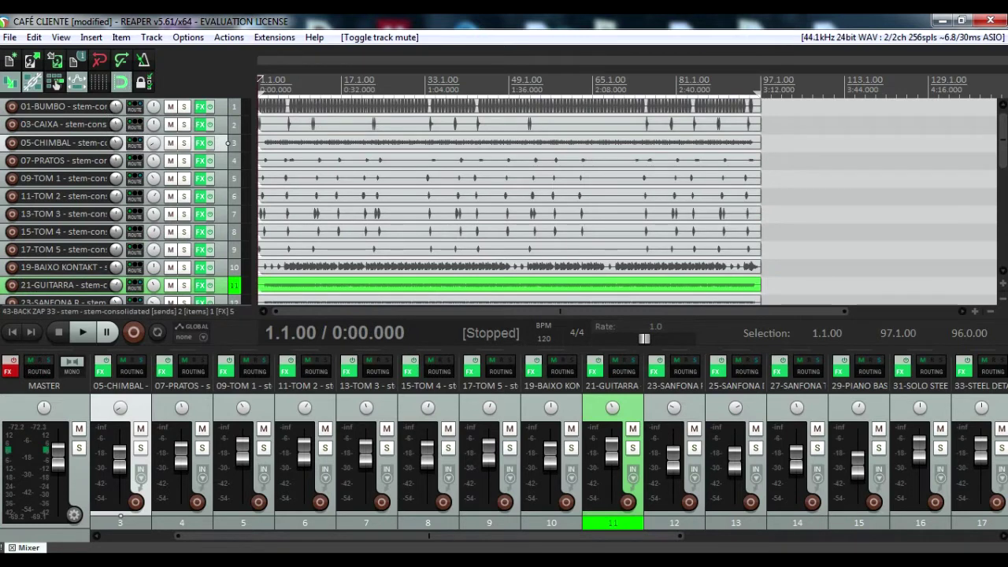
pyautogui.press('space')
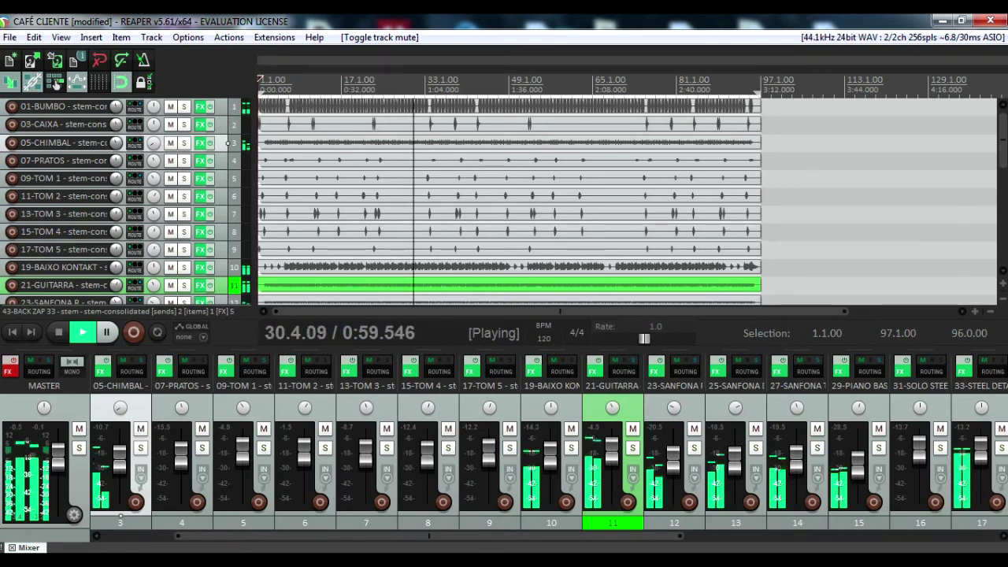
pyautogui.press('space')
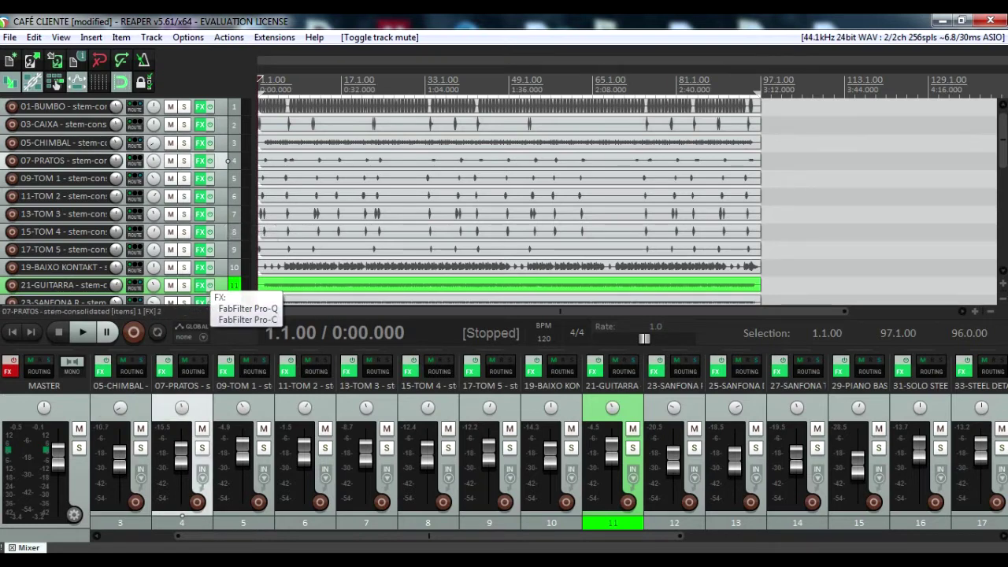
# Solo the 21-GUITARRA track, open its FX chain and play it with the Pro-Q equalizer shown.
pyautogui.click(184, 286)
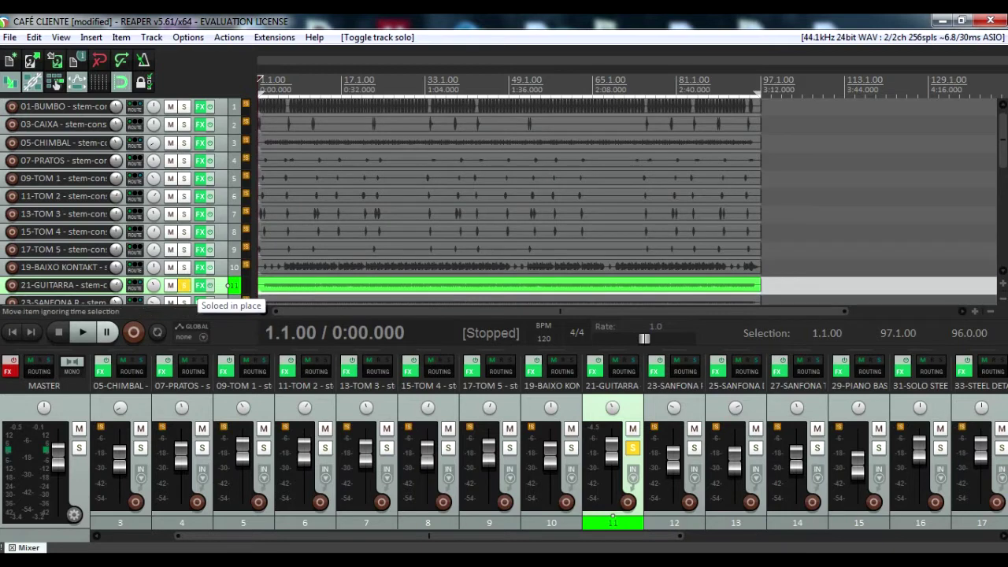
pyautogui.click(269, 285)
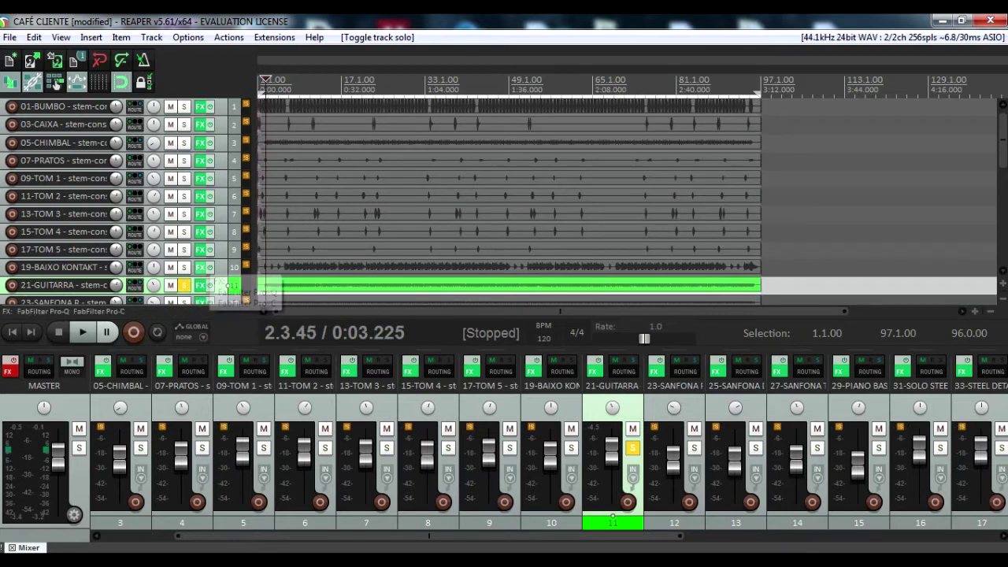
pyautogui.click(200, 286)
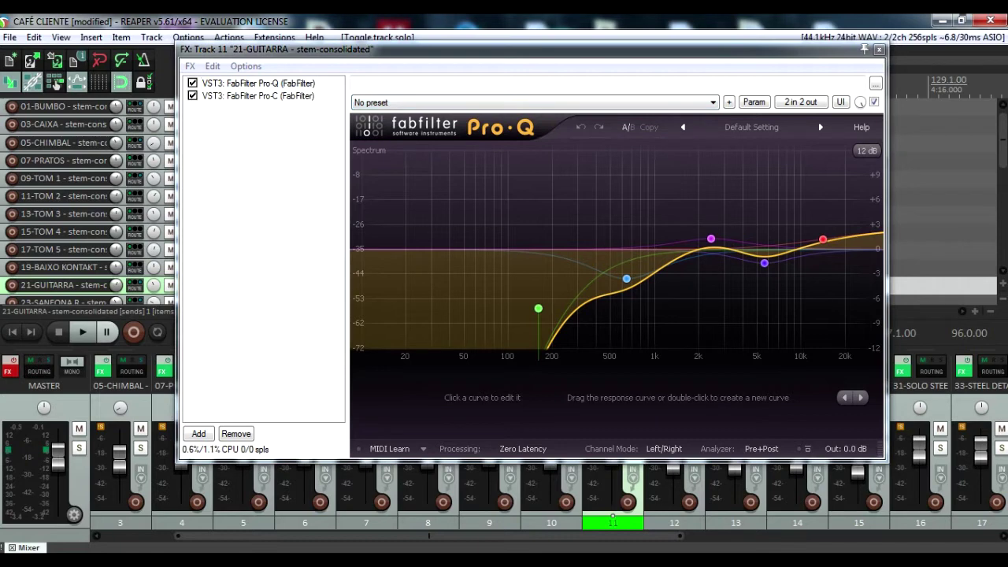
pyautogui.click(259, 95)
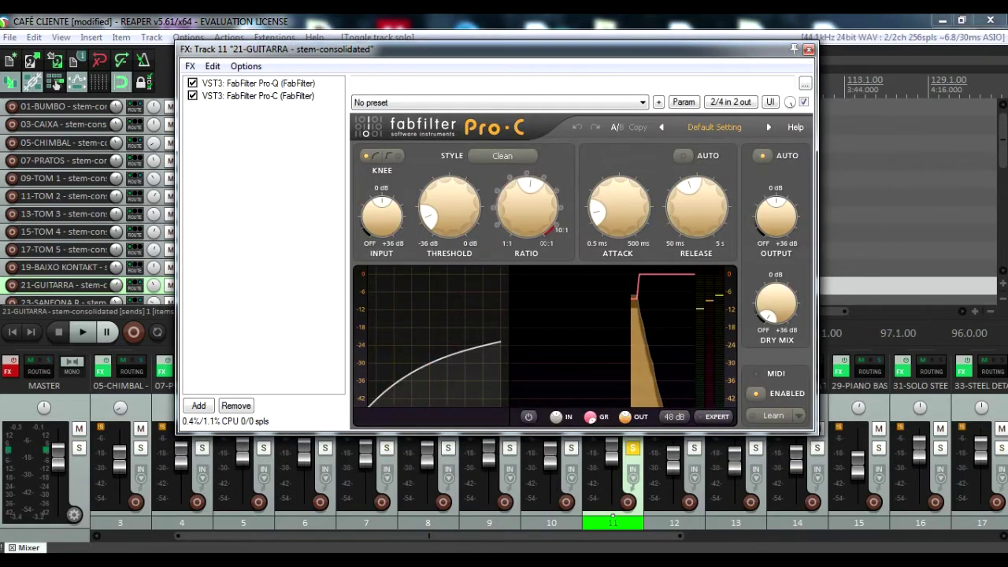
pyautogui.click(258, 83)
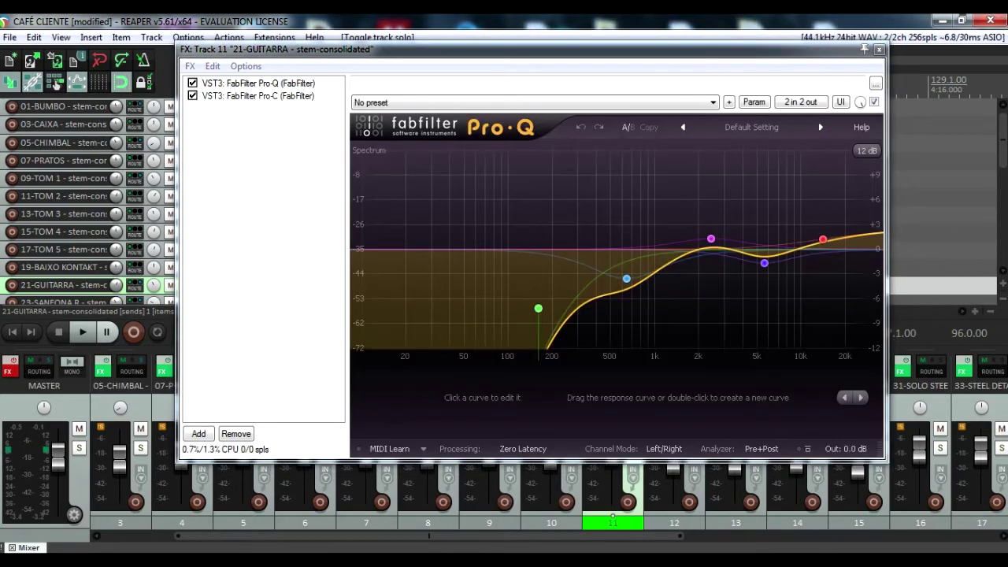
pyautogui.press('space')
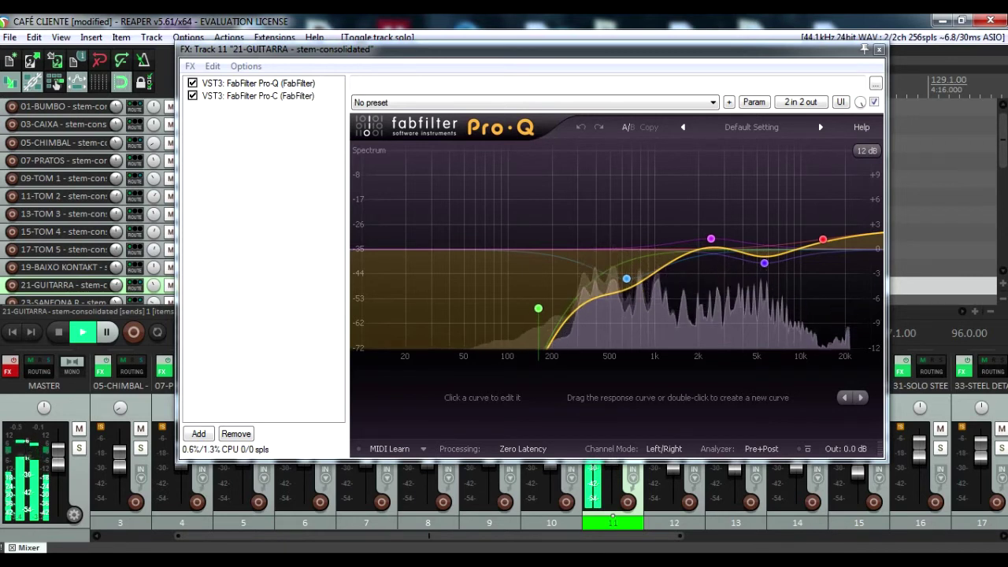
pyautogui.press('space')
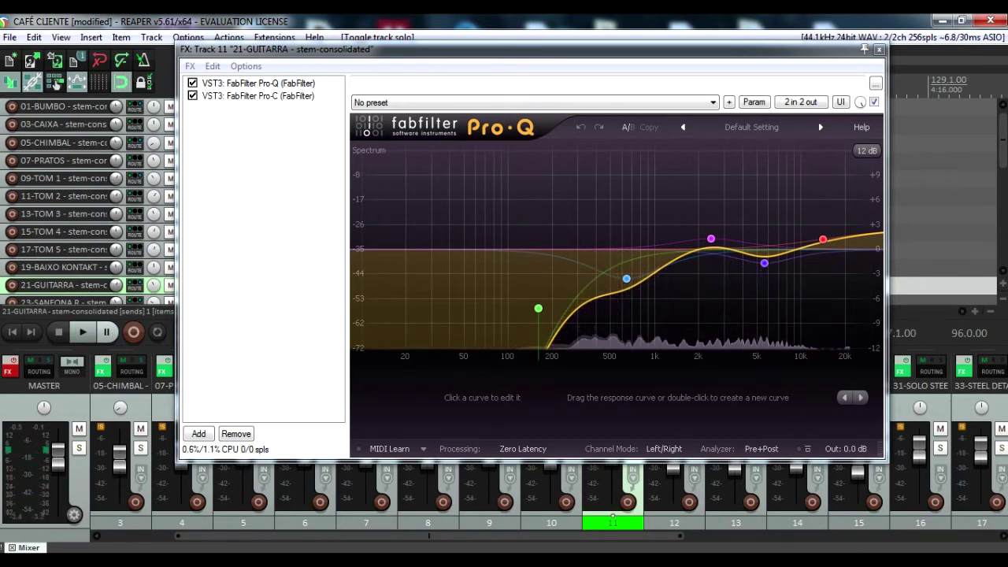
# Examine the guitar's Pro-C compressor and Pro-Q equalizer settings, and close its FX chain.
pyautogui.click(258, 83)
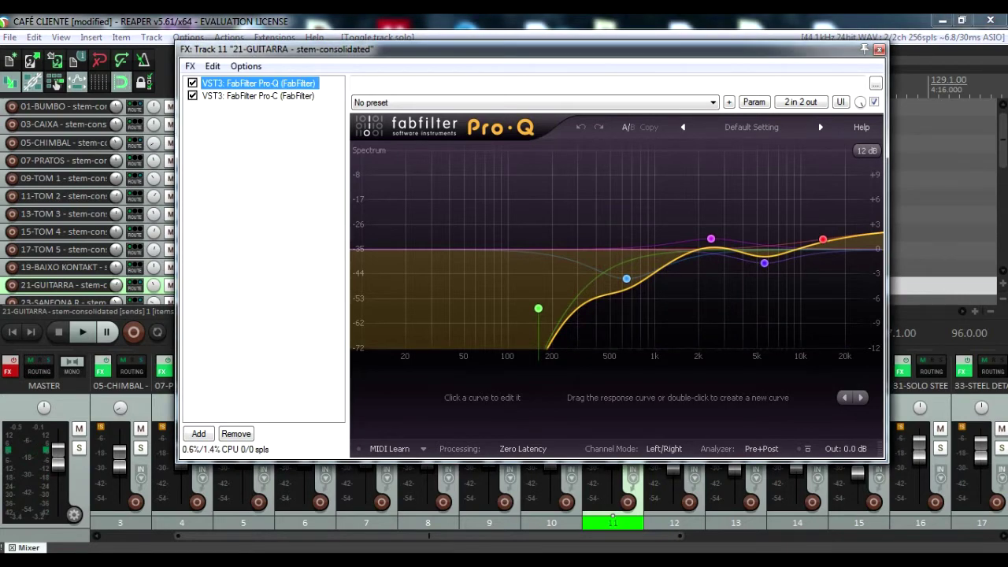
pyautogui.click(258, 96)
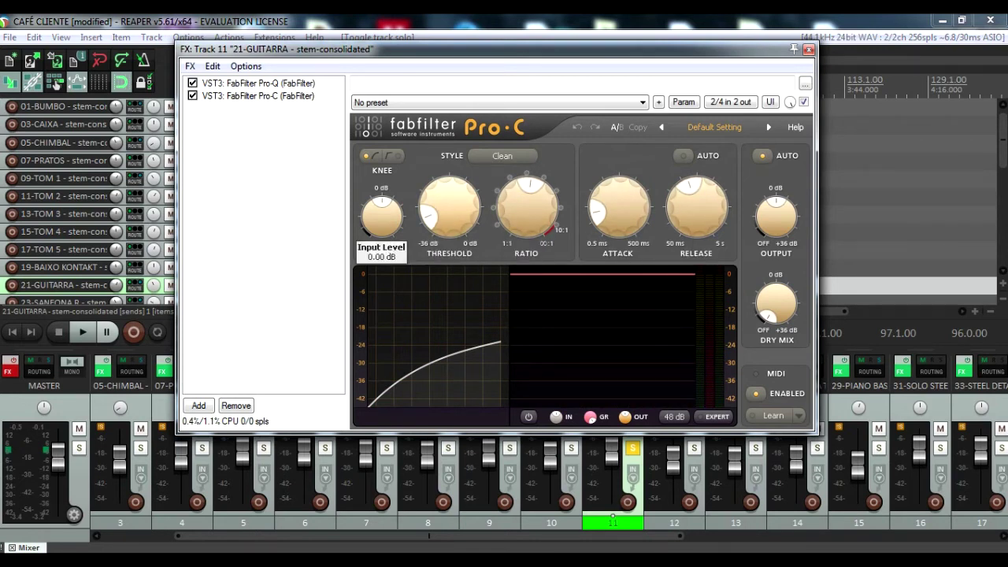
pyautogui.click(259, 95)
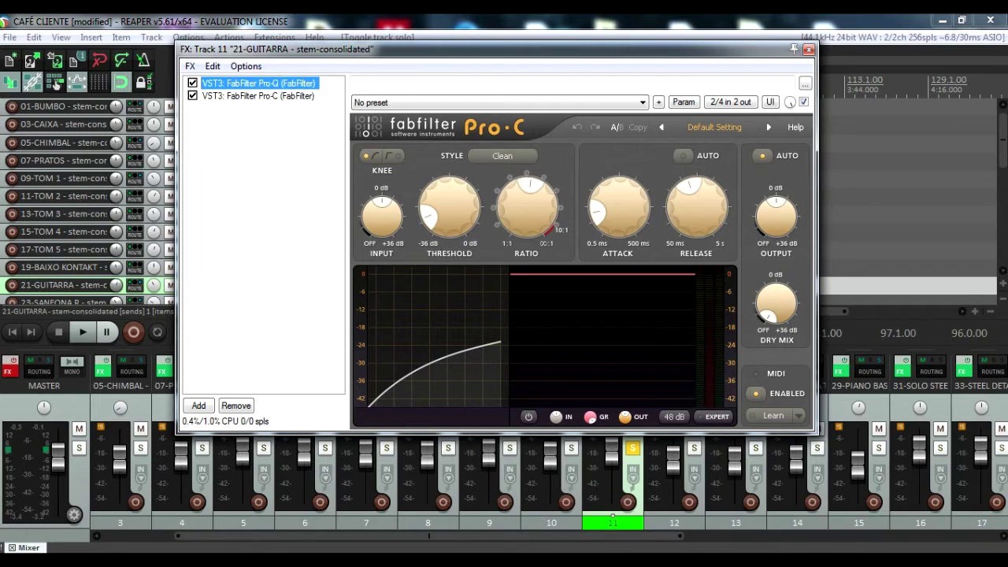
pyautogui.click(258, 83)
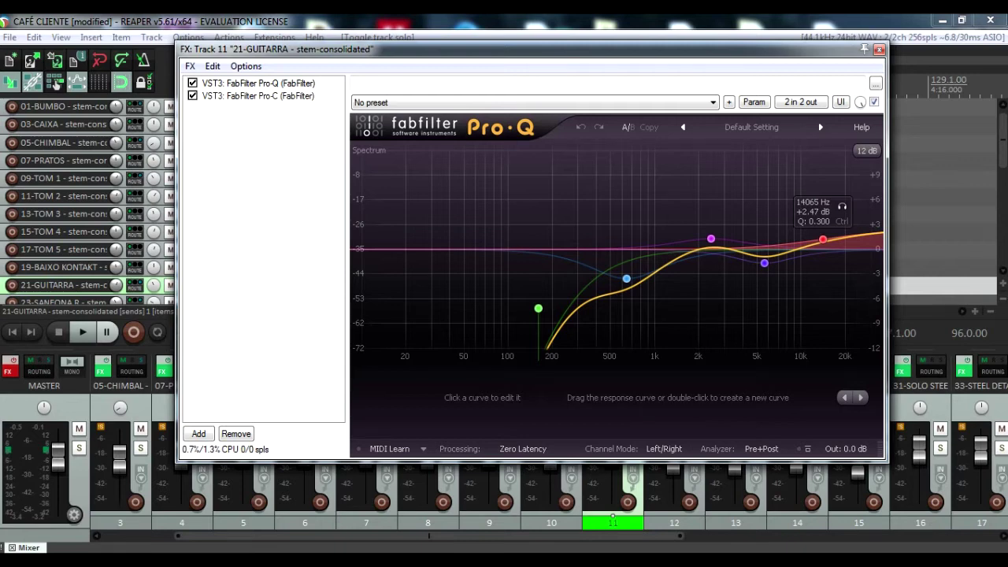
pyautogui.press('Escape')
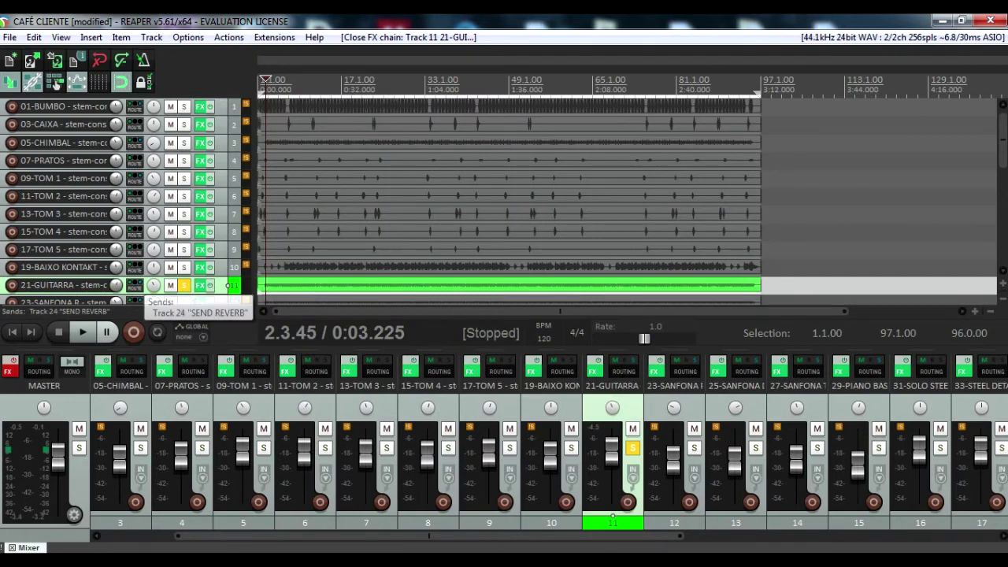
# Check the guitar track's routing and its send to SEND REVERB, and take the track out of solo.
pyautogui.click(135, 287)
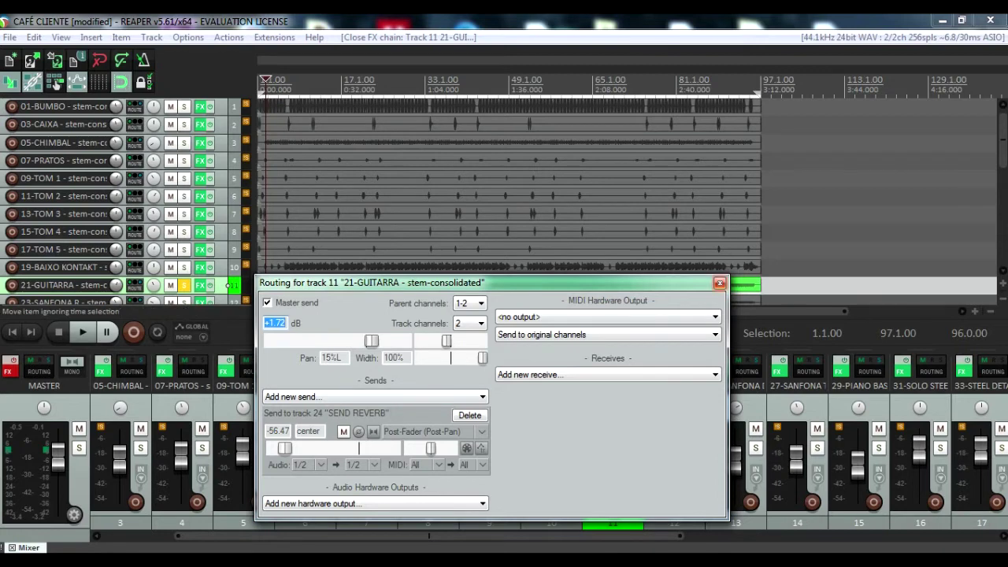
pyautogui.click(720, 283)
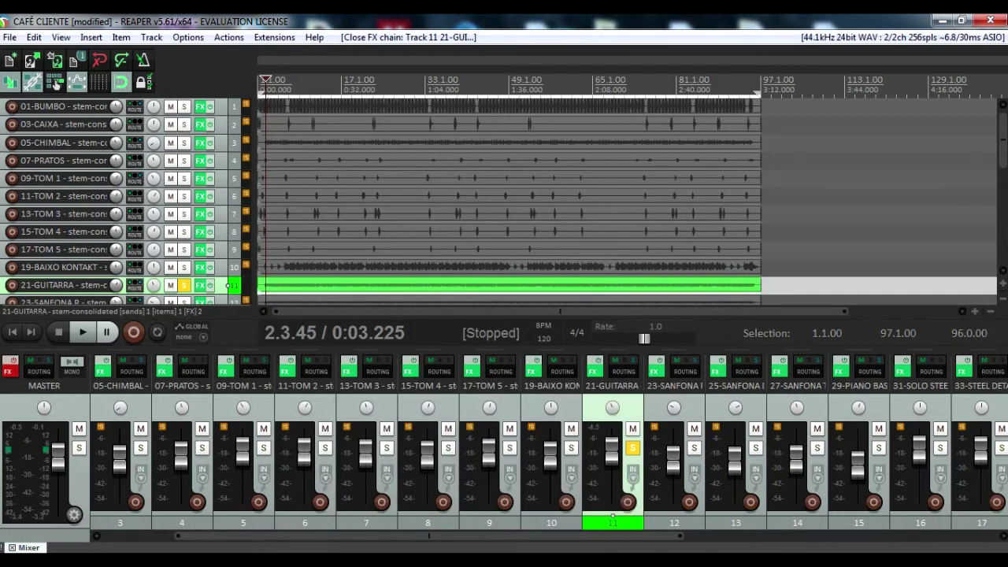
pyautogui.click(135, 287)
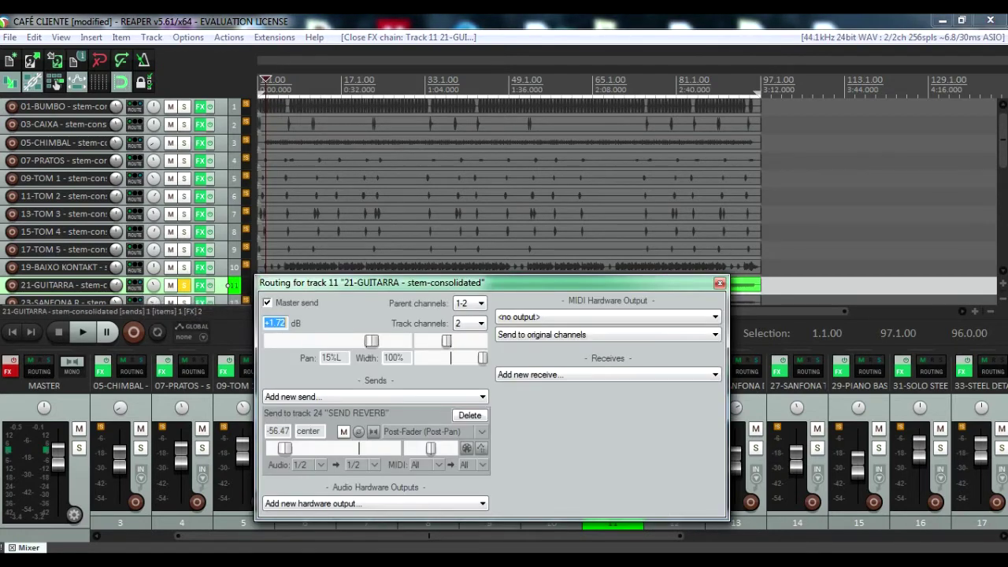
pyautogui.click(720, 283)
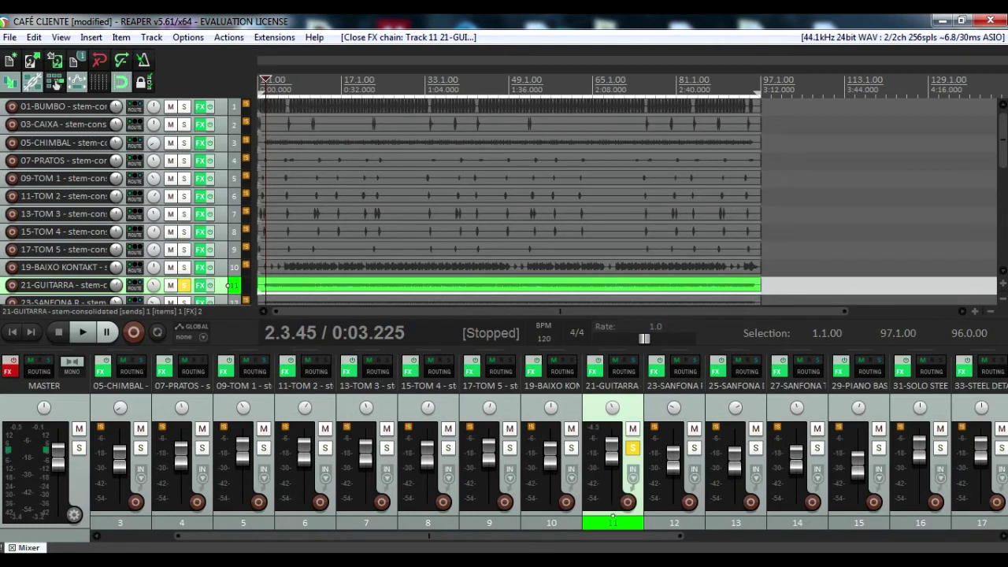
pyautogui.click(185, 285)
pyautogui.moveTo(613, 455)
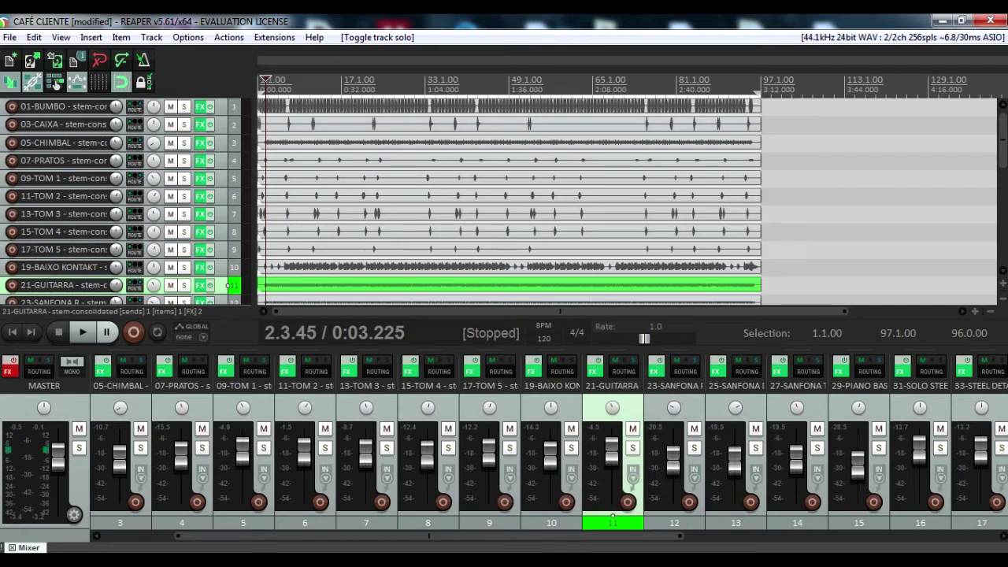
# Solo the 19-BAIXO KONTAKT bass track and examine its Pro-C compressor and Pro-Q equalizer settings.
pyautogui.click(220, 268)
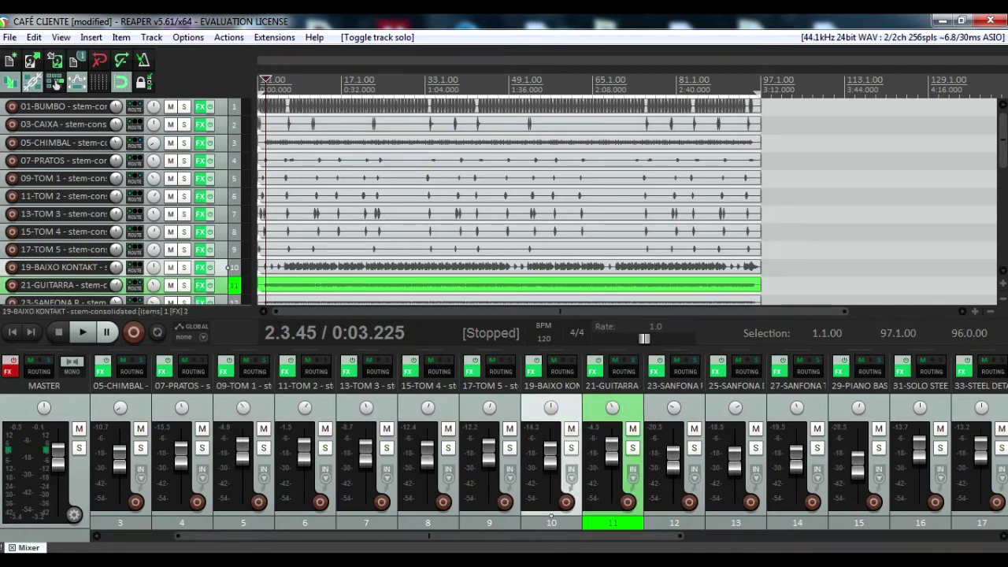
pyautogui.click(184, 267)
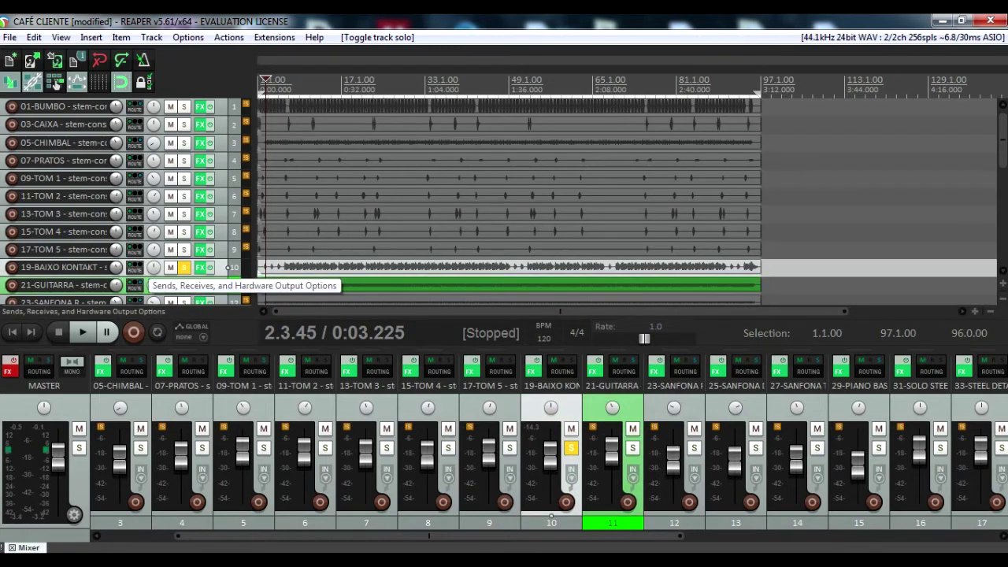
pyautogui.click(135, 268)
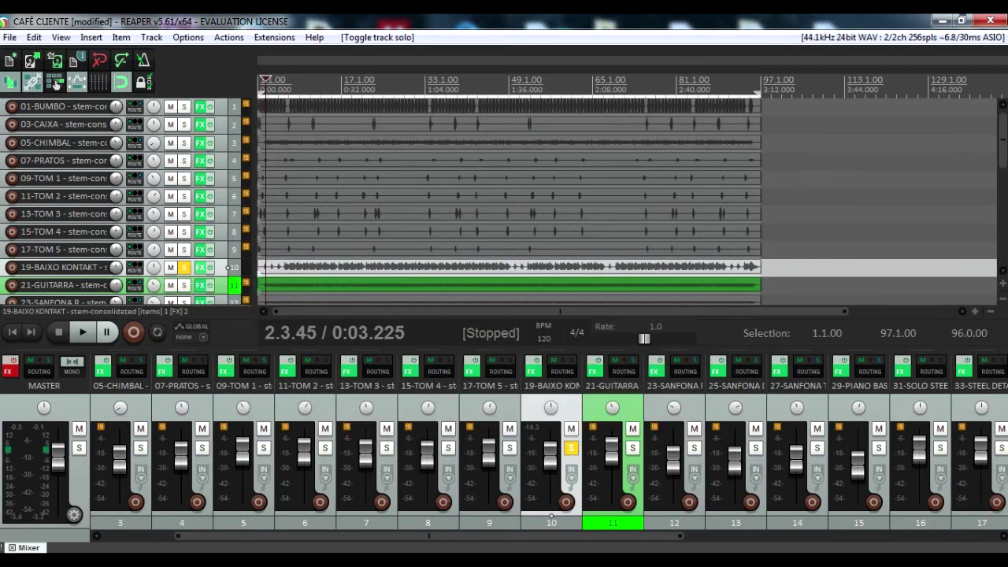
pyautogui.click(201, 267)
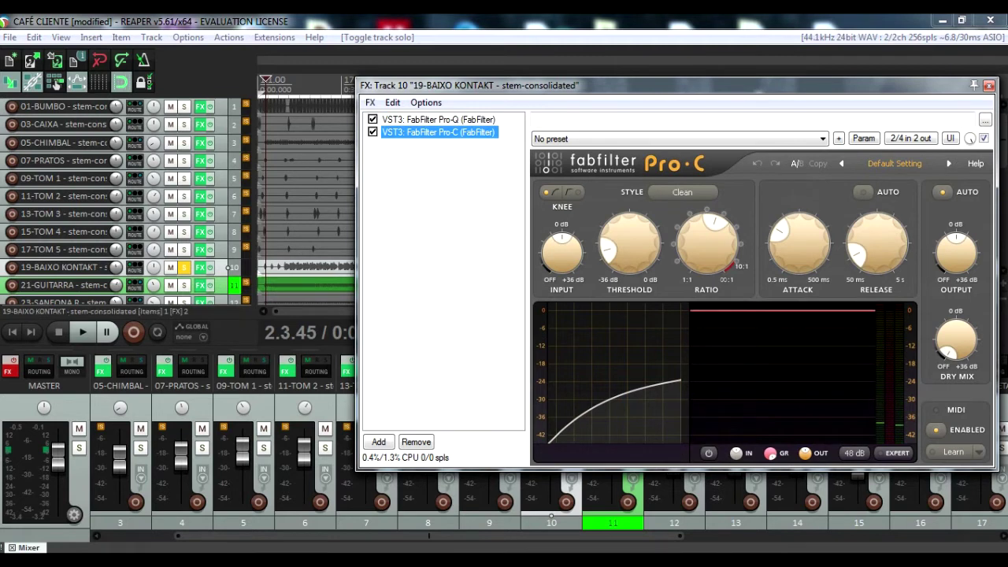
pyautogui.click(438, 119)
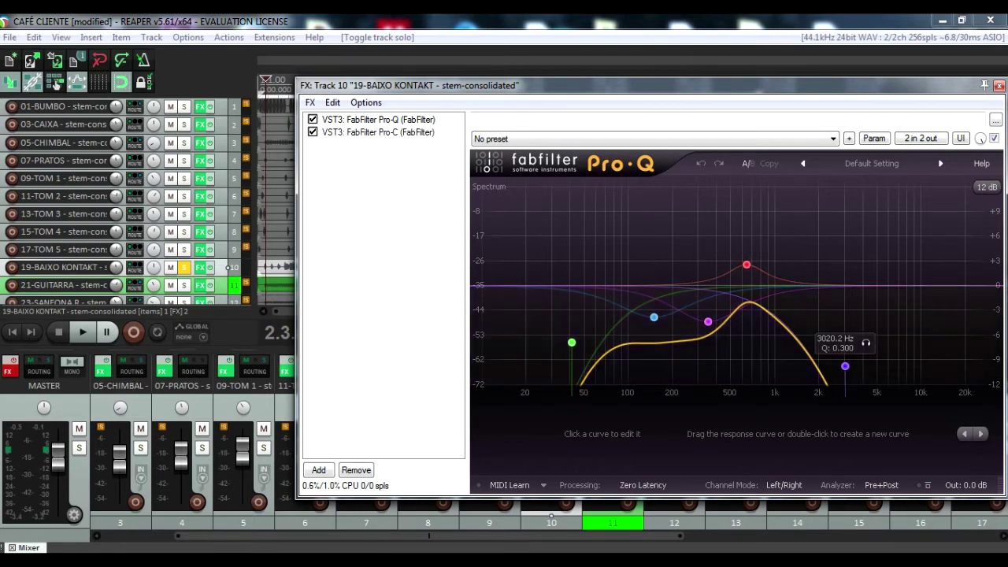
pyautogui.click(999, 85)
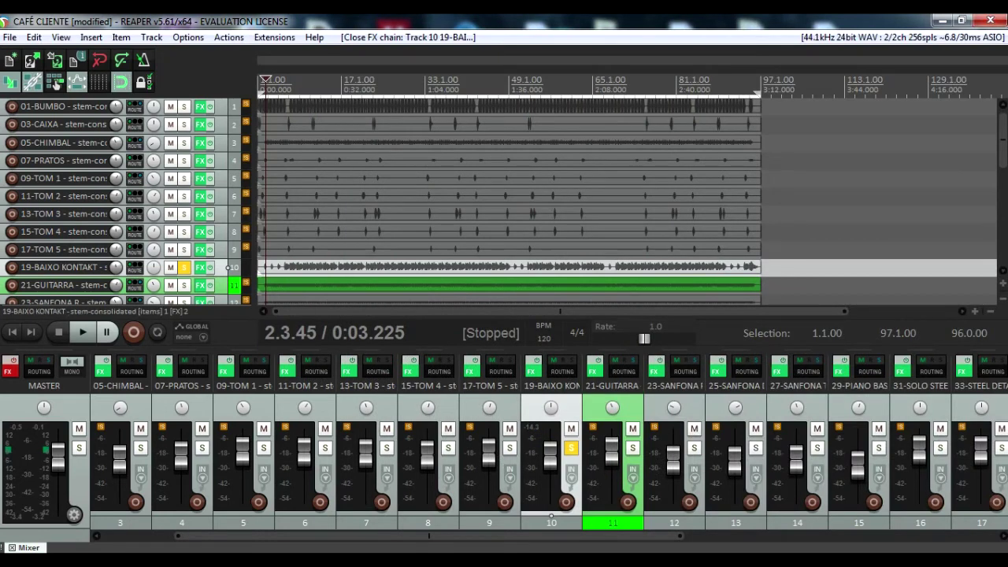
# Play the soloed bass track, continuing from about 0:19.6, and stop playback.
pyautogui.press('space')
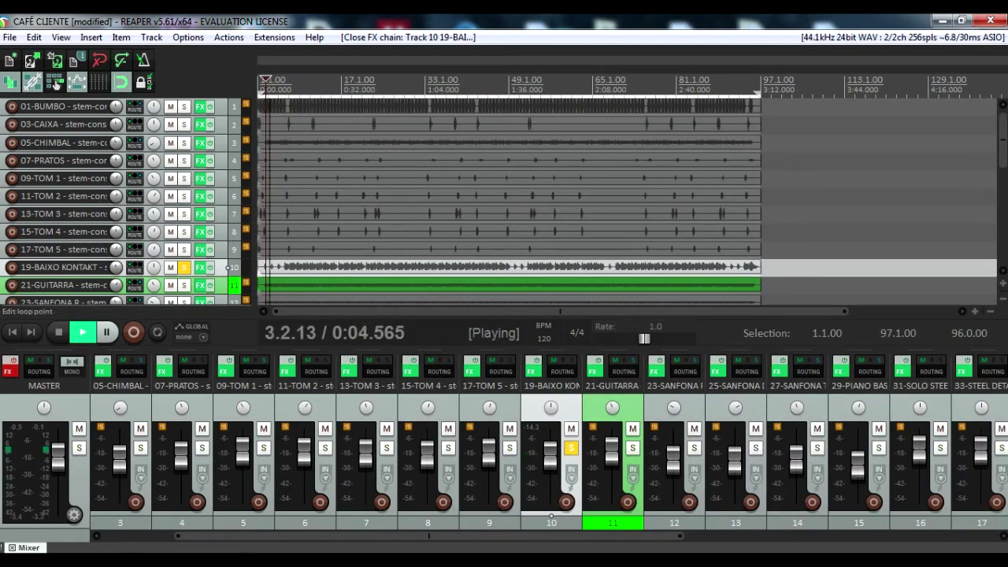
pyautogui.click(308, 82)
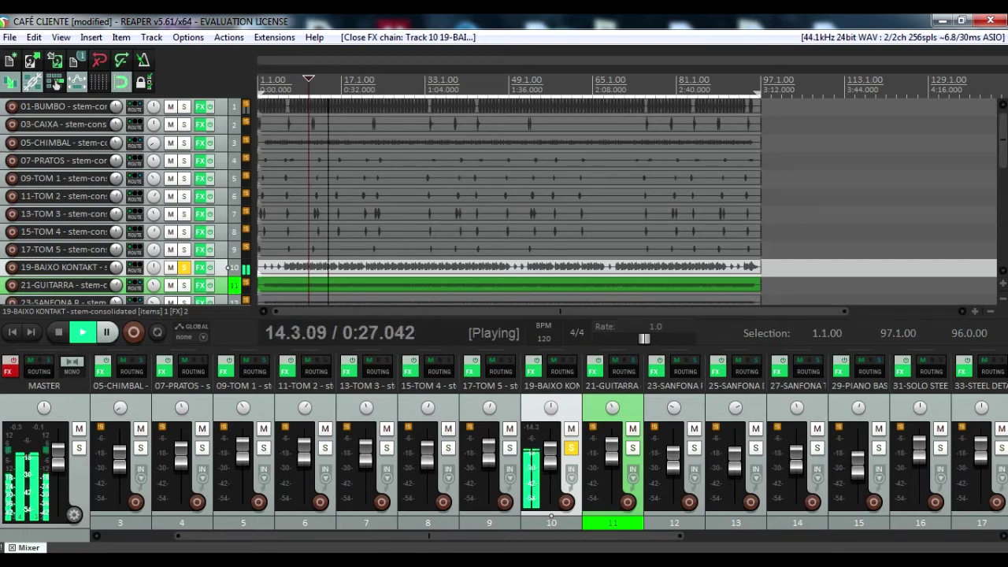
pyautogui.press('space')
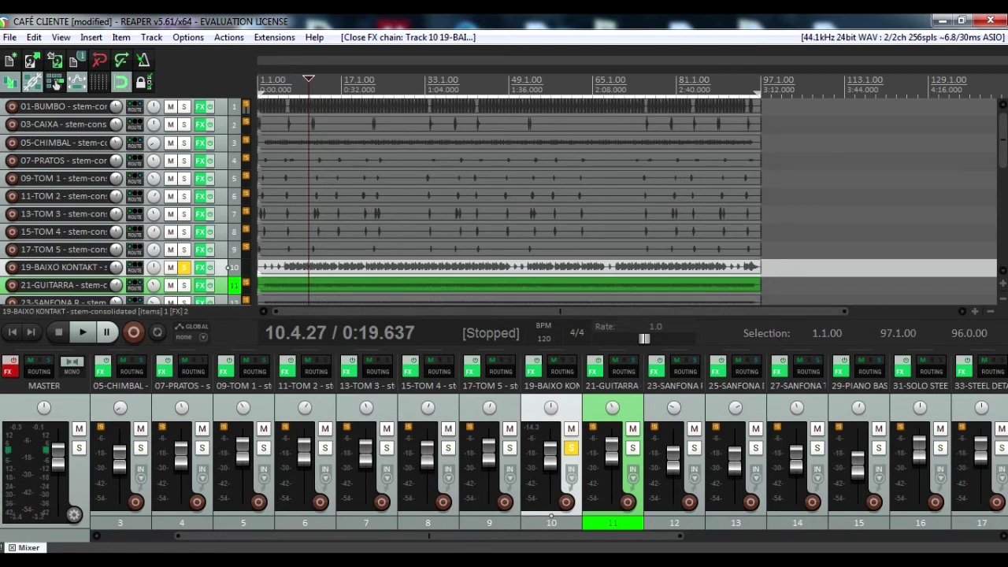
pyautogui.moveTo(552, 451)
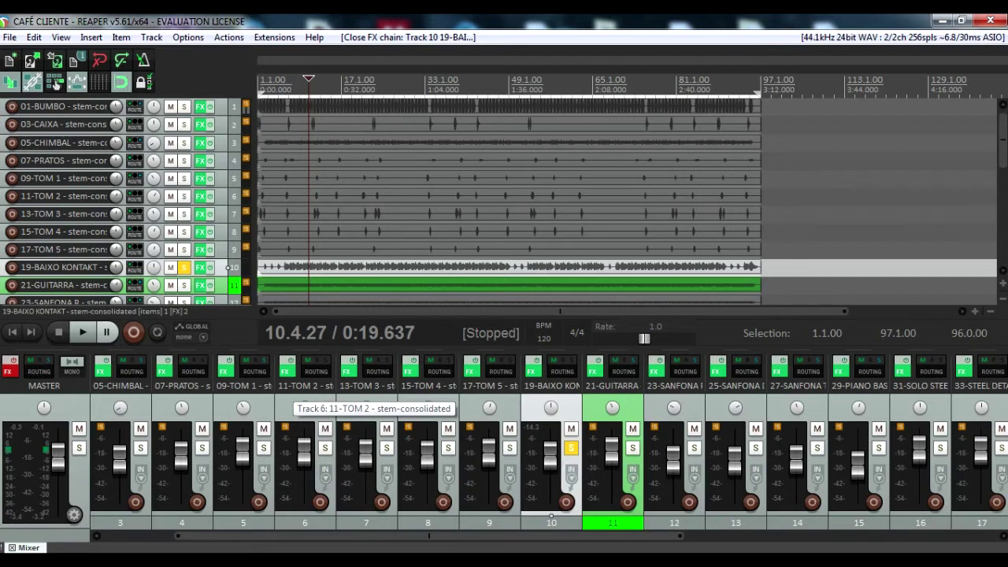
# Take the 19-BAIXO KONTAKT track out of solo and check the sends and FX list of the 37-TRIANGULO track.
pyautogui.click(183, 268)
pyautogui.click(184, 268)
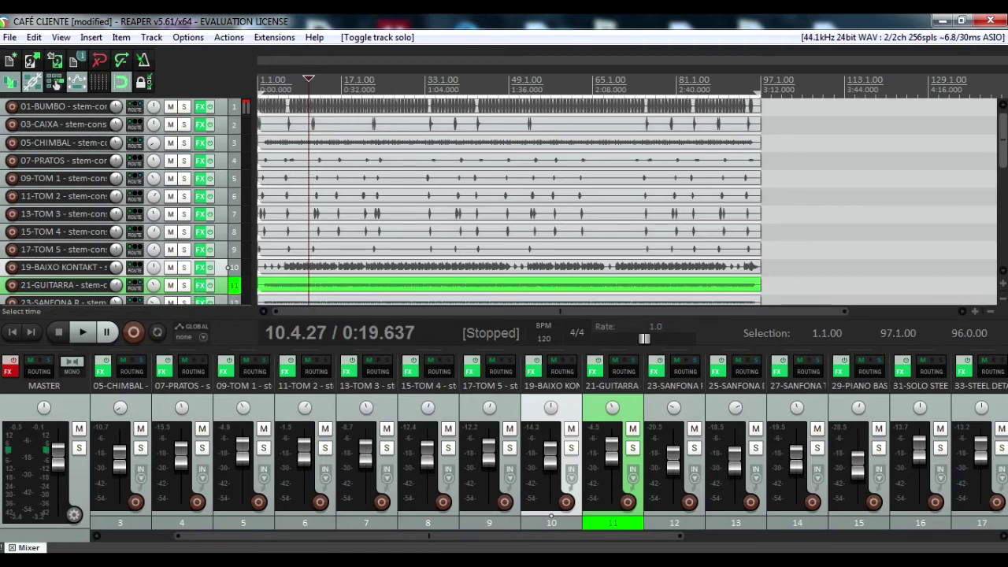
pyautogui.scroll(-3, 627, 202)
pyautogui.scroll(-4, 476, 291)
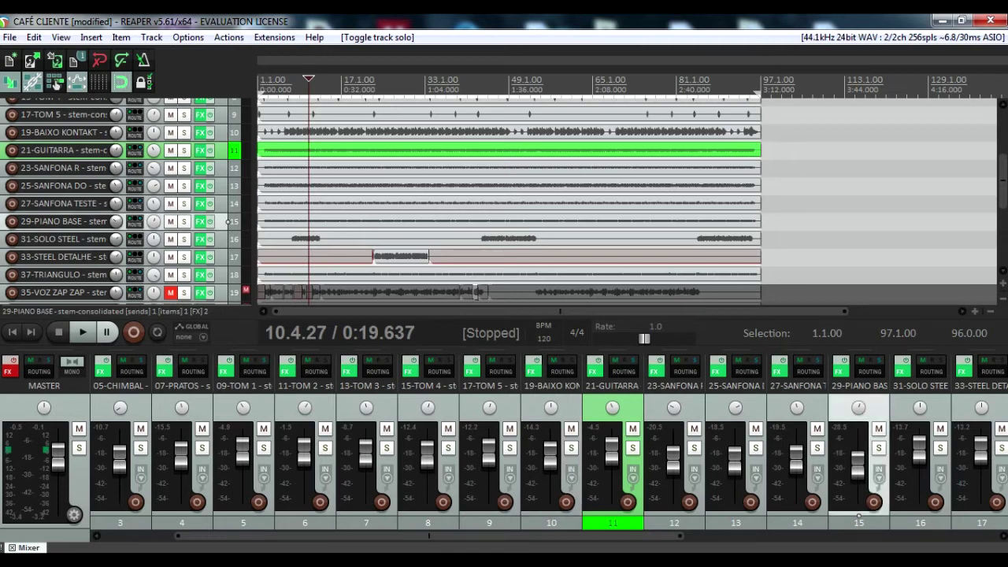
pyautogui.moveTo(116, 238)
pyautogui.moveTo(153, 238)
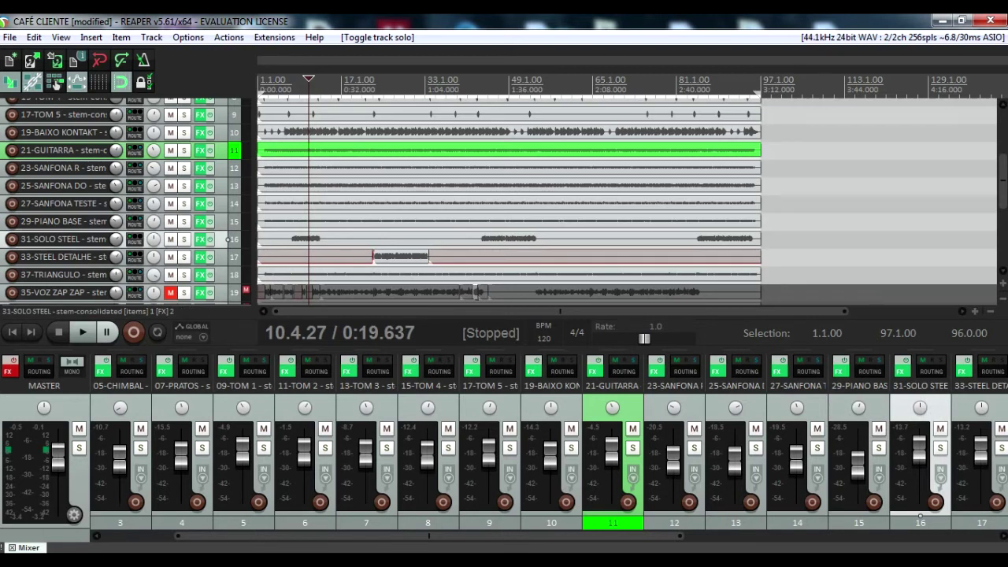
pyautogui.moveTo(116, 257)
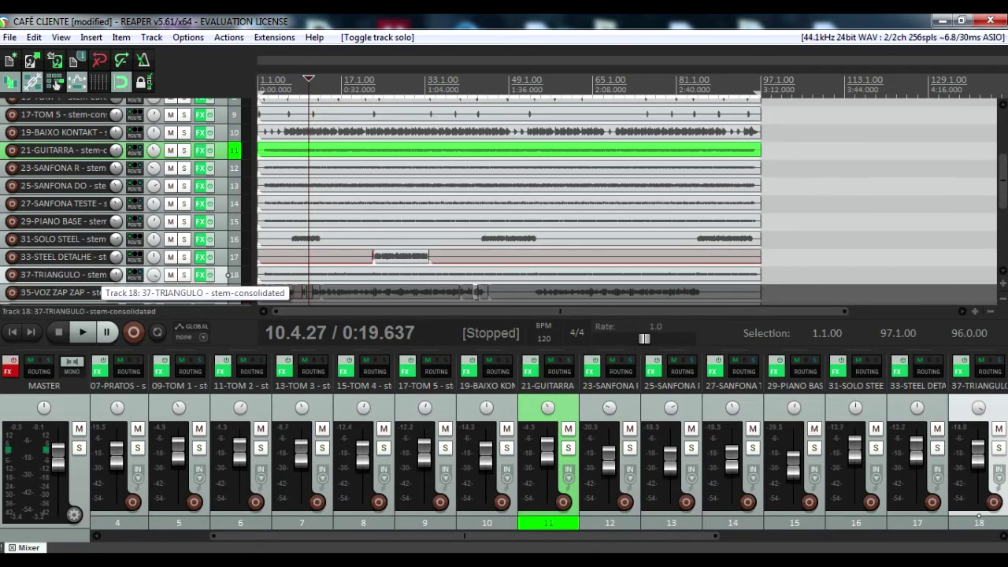
pyautogui.moveTo(115, 292)
pyautogui.click(170, 292)
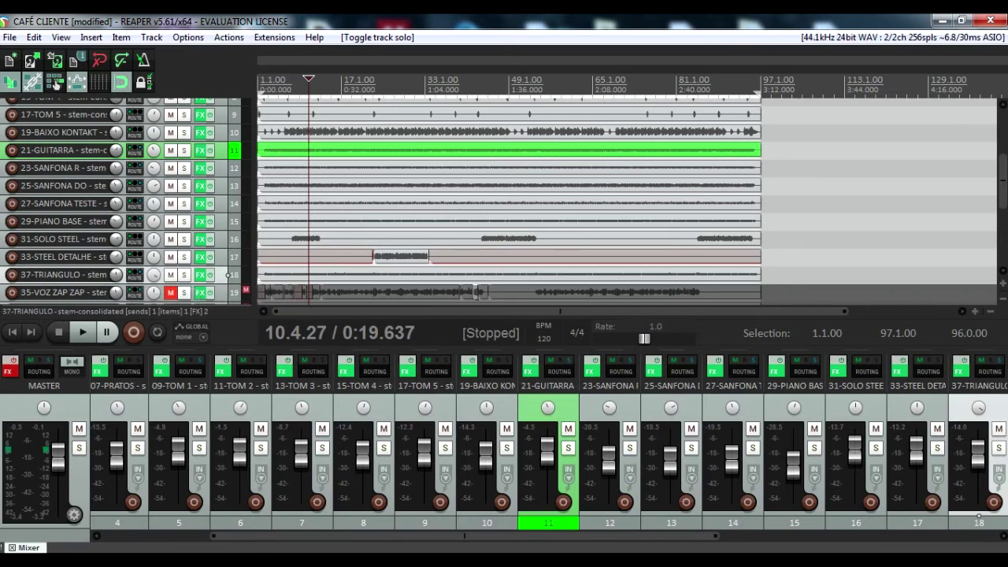
pyautogui.moveTo(134, 274)
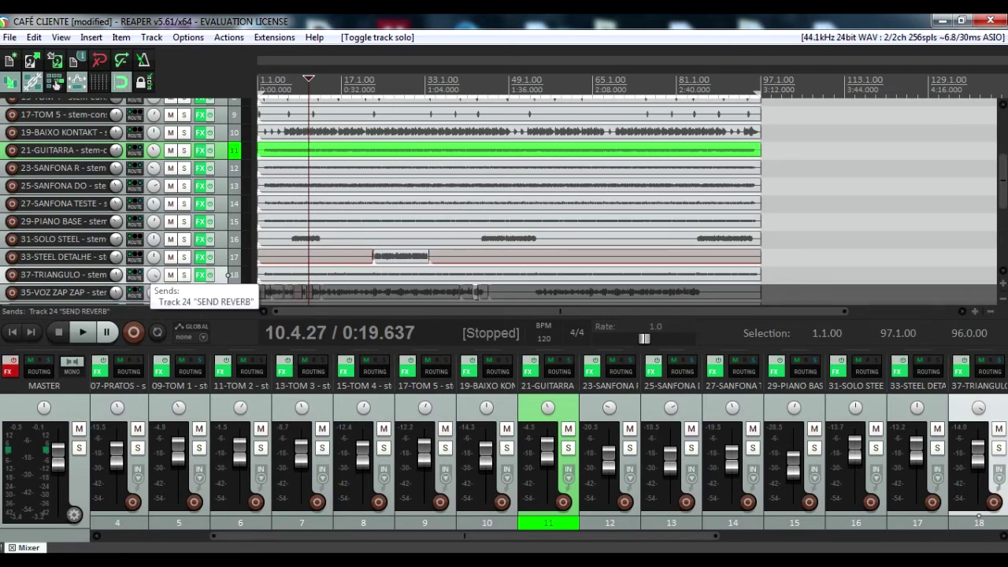
pyautogui.moveTo(202, 276)
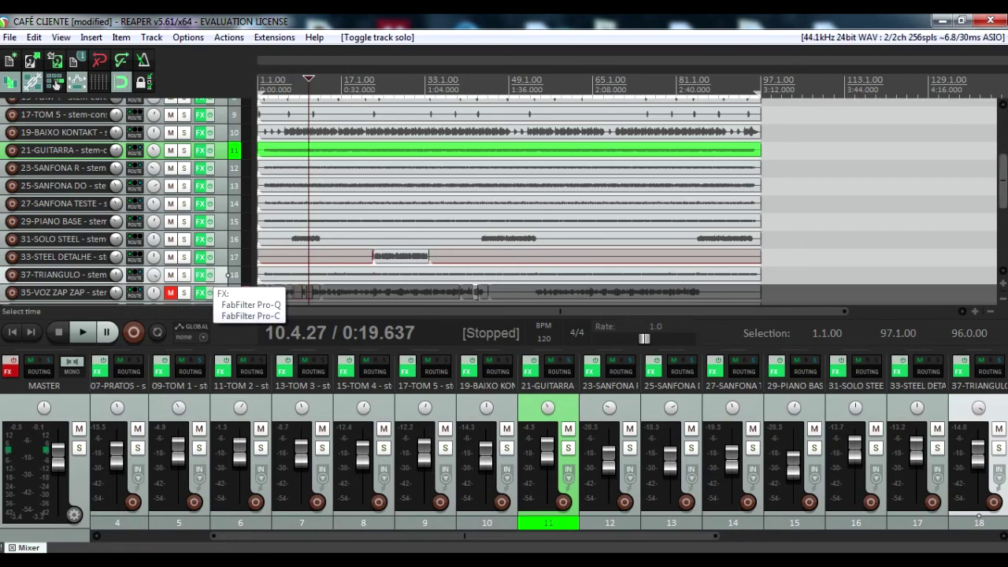
# Unmute the REFERENCIA track and enlarge its waveform for inspection.
pyautogui.scroll(-3, 202, 275)
pyautogui.scroll(-5, 207, 285)
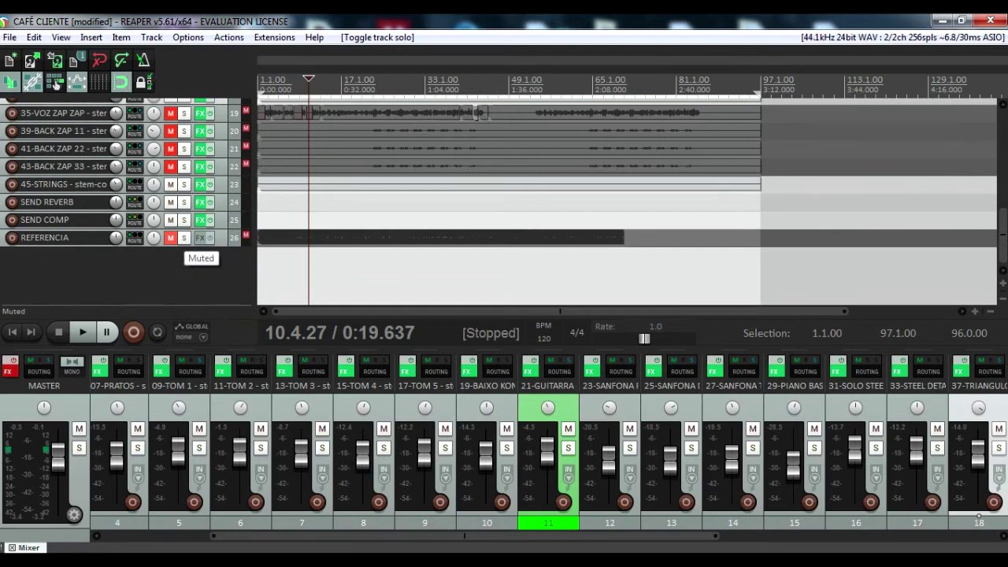
pyautogui.click(171, 238)
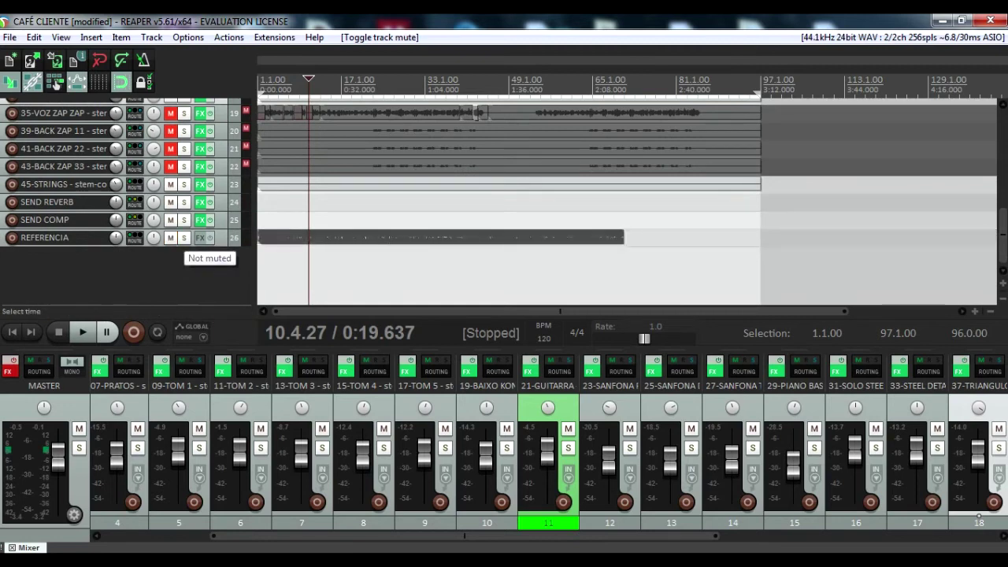
pyautogui.scroll(3, 630, 236)
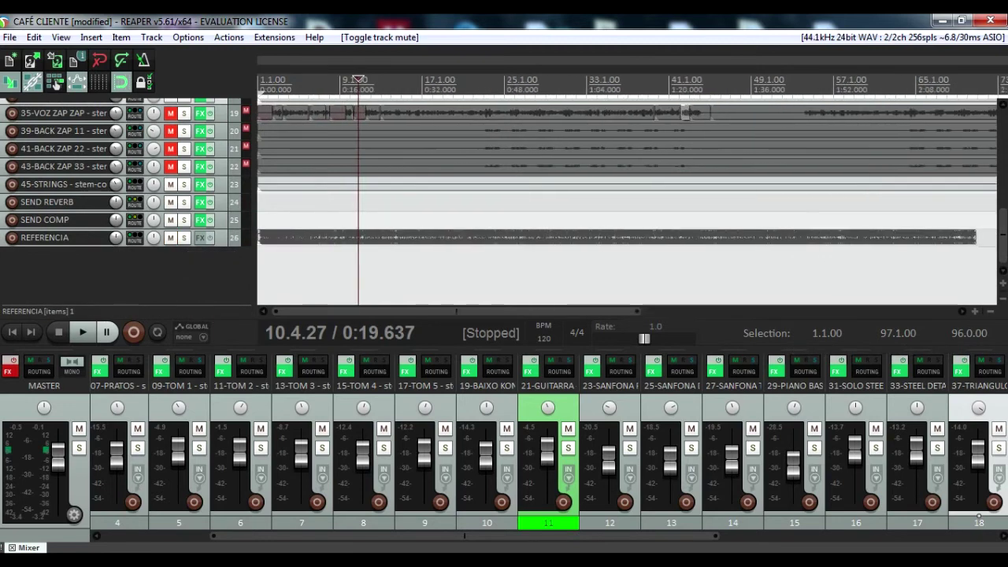
pyautogui.scroll(5, 631, 236)
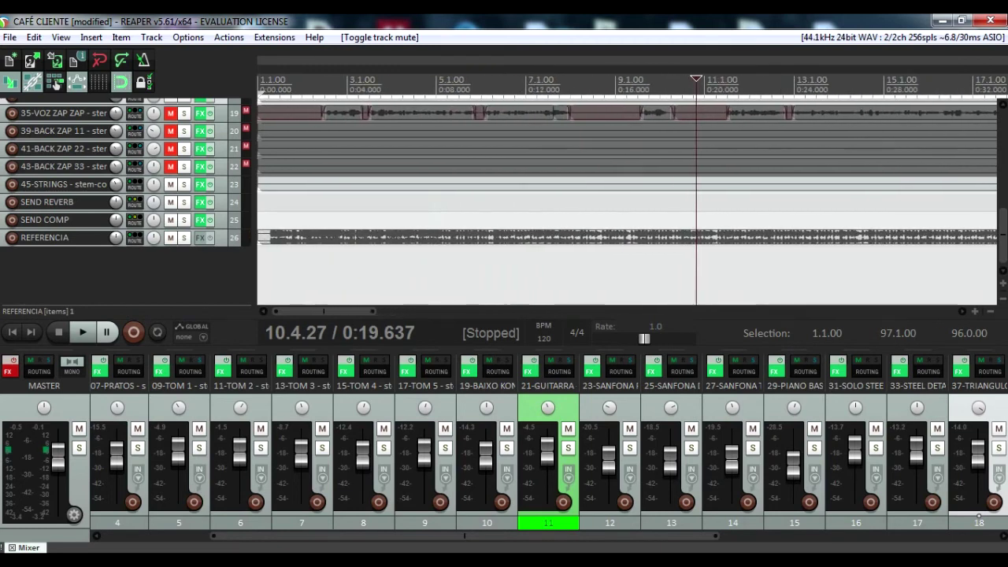
pyautogui.scroll(2, 630, 236)
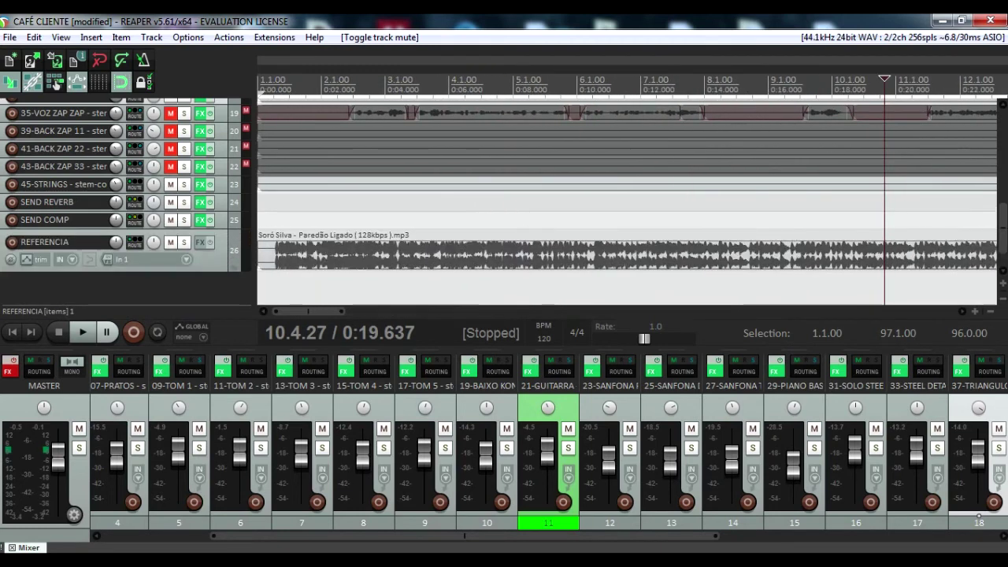
pyautogui.scroll(2, 631, 267)
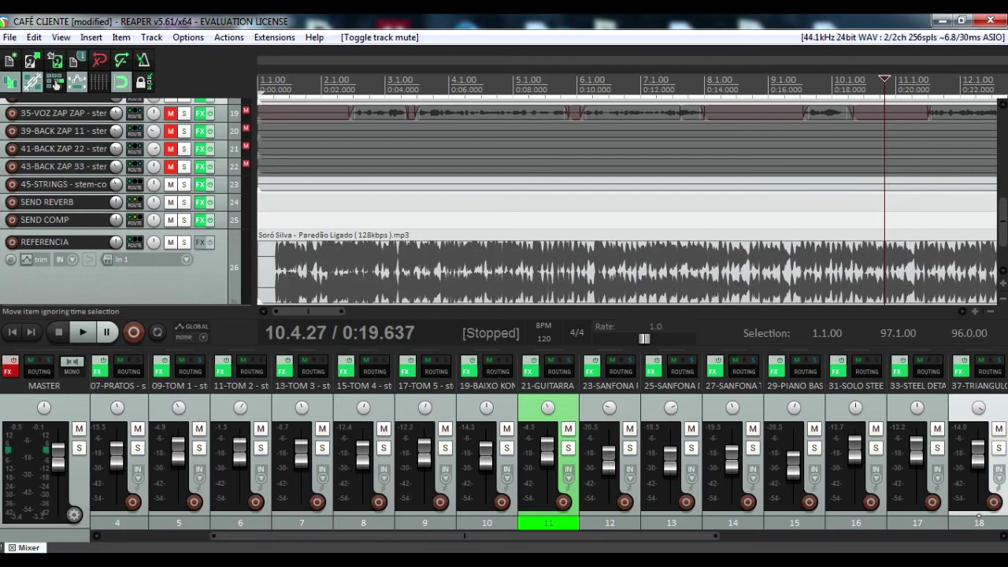
# Place the edit cursor at 0:01.750 and examine the opening seconds of the reference song's waveform up close.
pyautogui.click(313, 83)
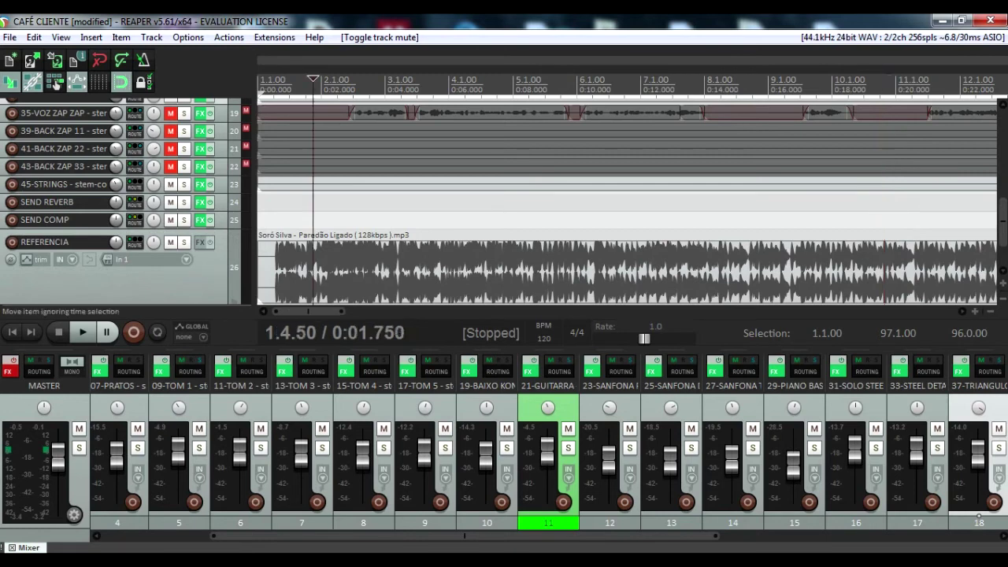
pyautogui.press('=')
pyautogui.press('=')
pyautogui.press('=')
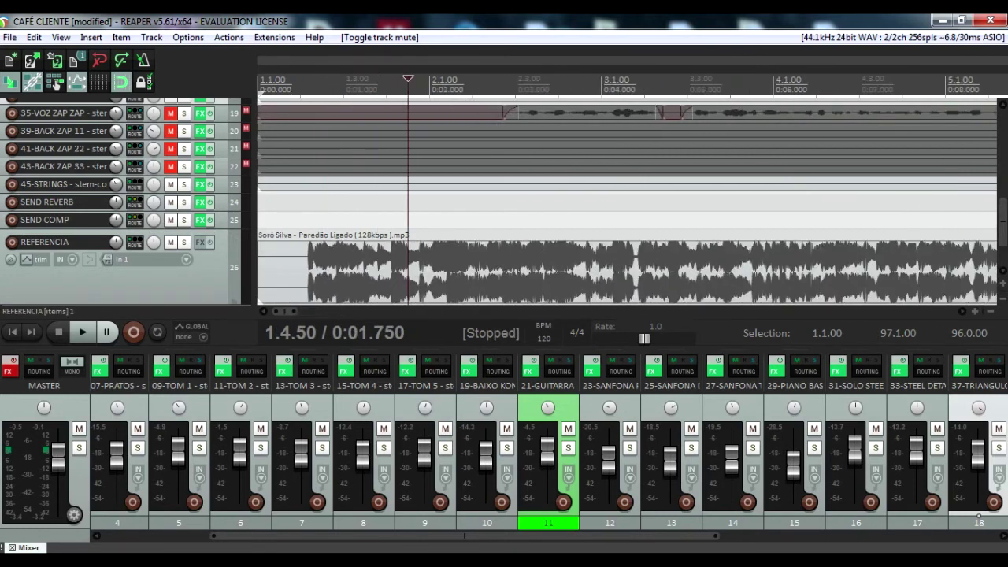
pyautogui.press('-')
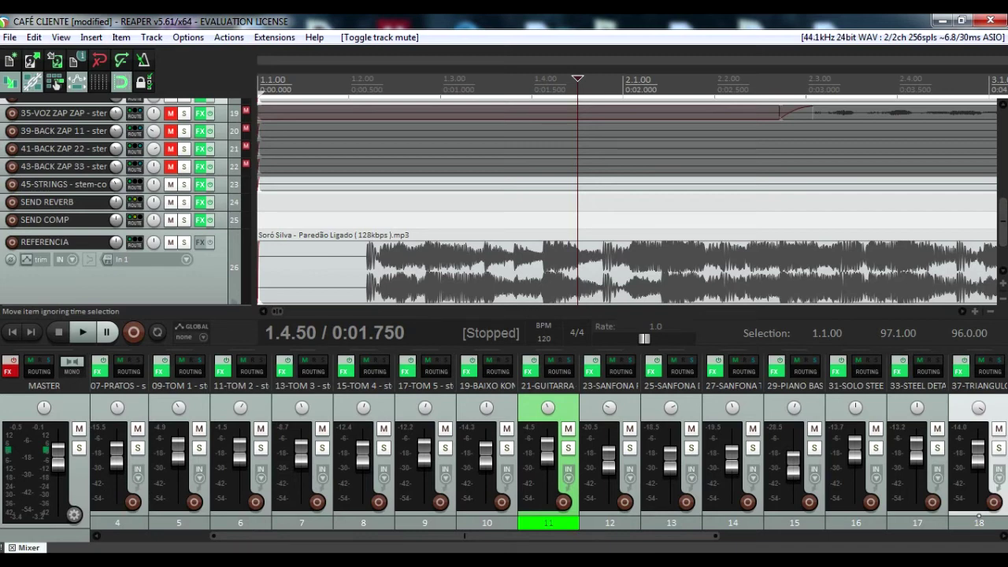
pyautogui.moveTo(278, 312); pyautogui.dragTo(281, 311)
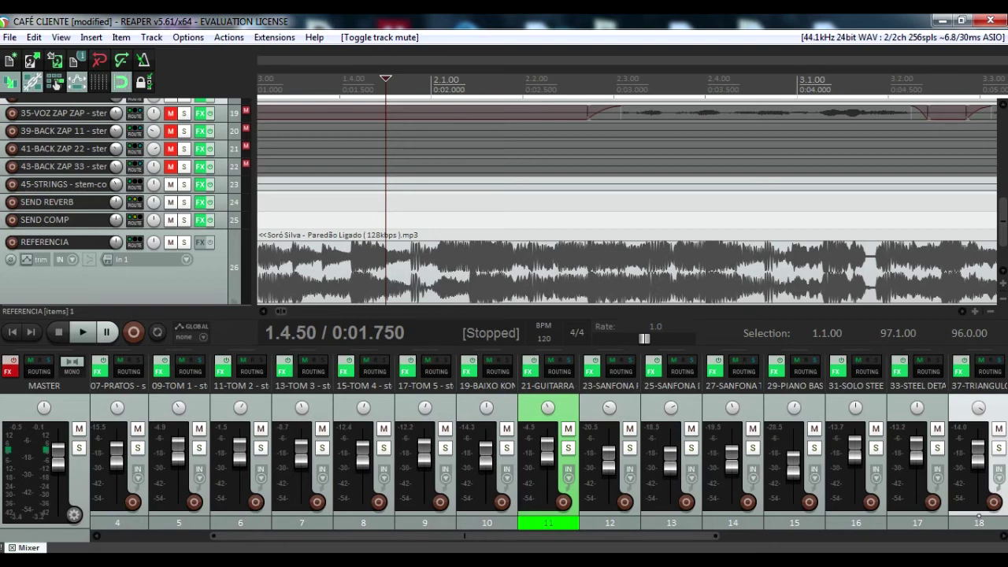
# Return the REFERENCIA track to its compact height, mute it again, and check the SEND REVERB track's volume.
pyautogui.press('`')
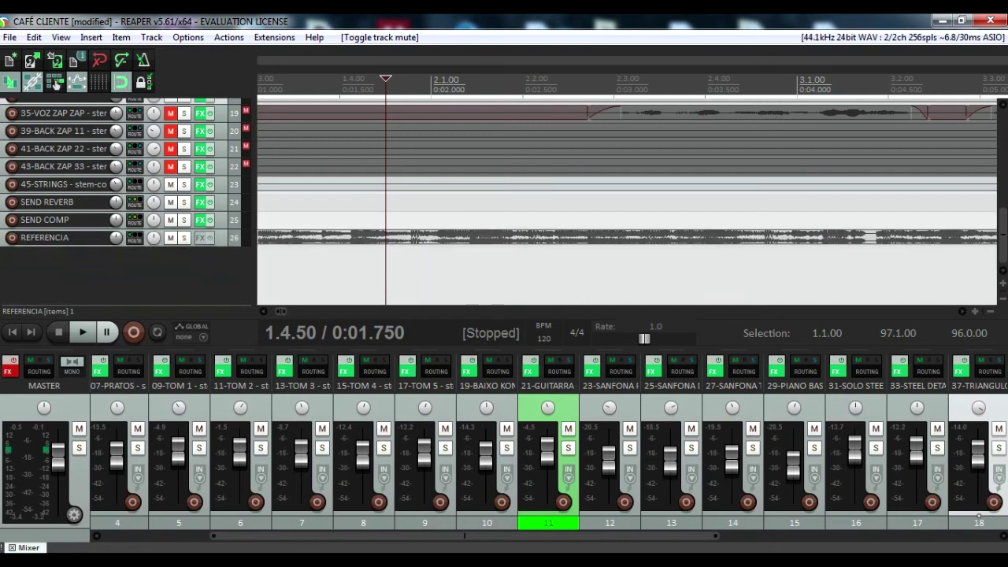
pyautogui.click(170, 237)
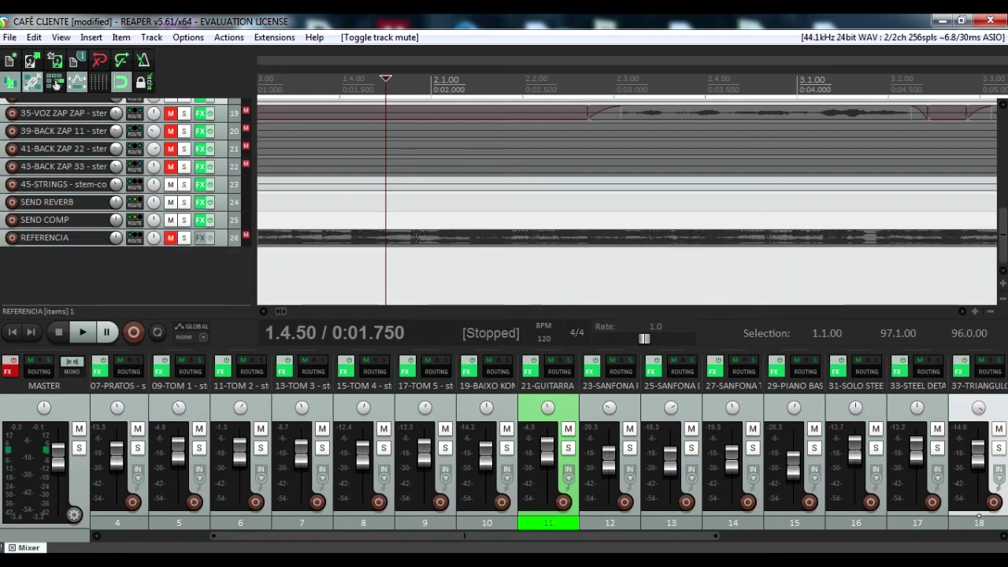
pyautogui.moveTo(116, 202)
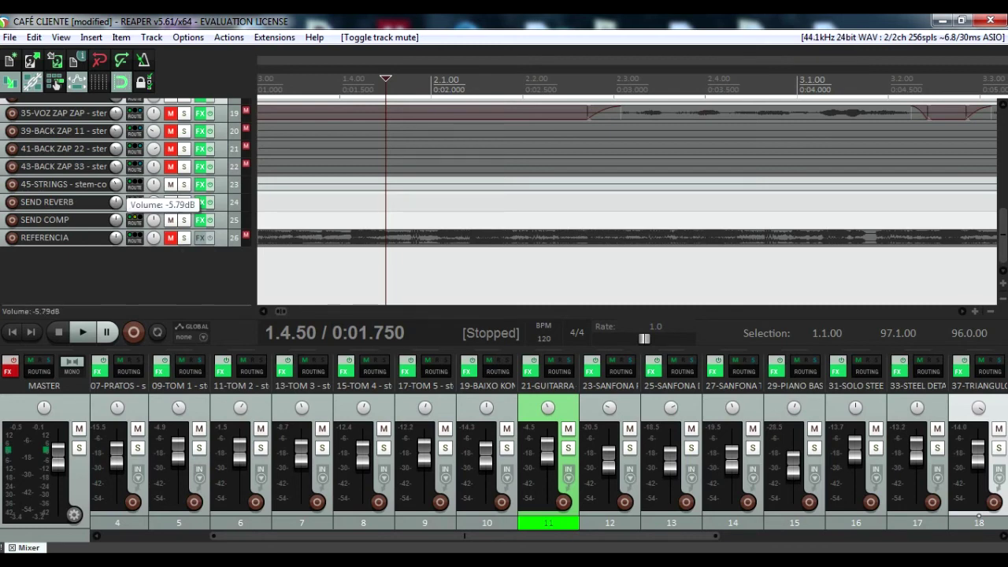
pyautogui.moveTo(154, 201)
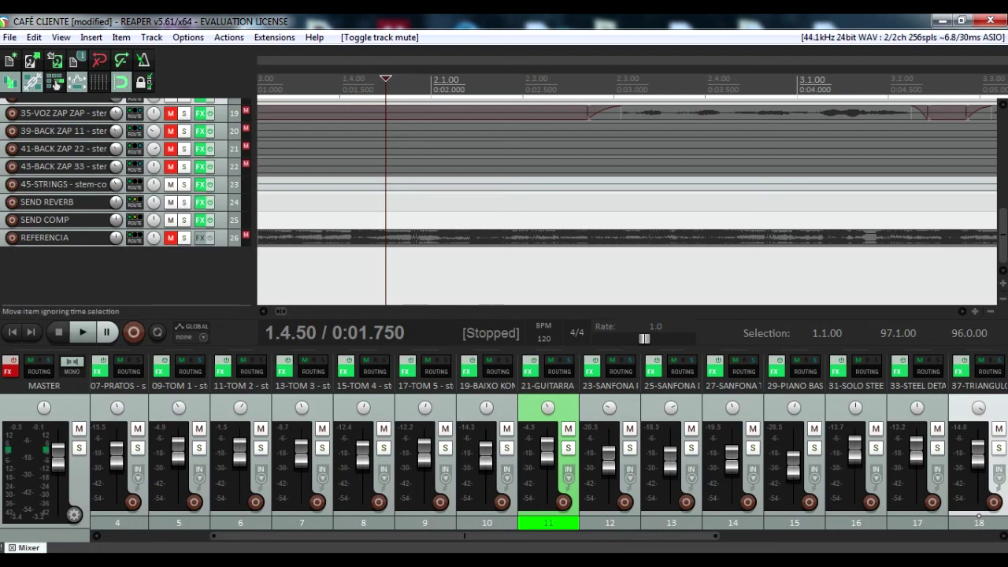
# Show the drum, bass and guitar tracks across roughly the first minute of the song.
pyautogui.scroll(8, 315, 197)
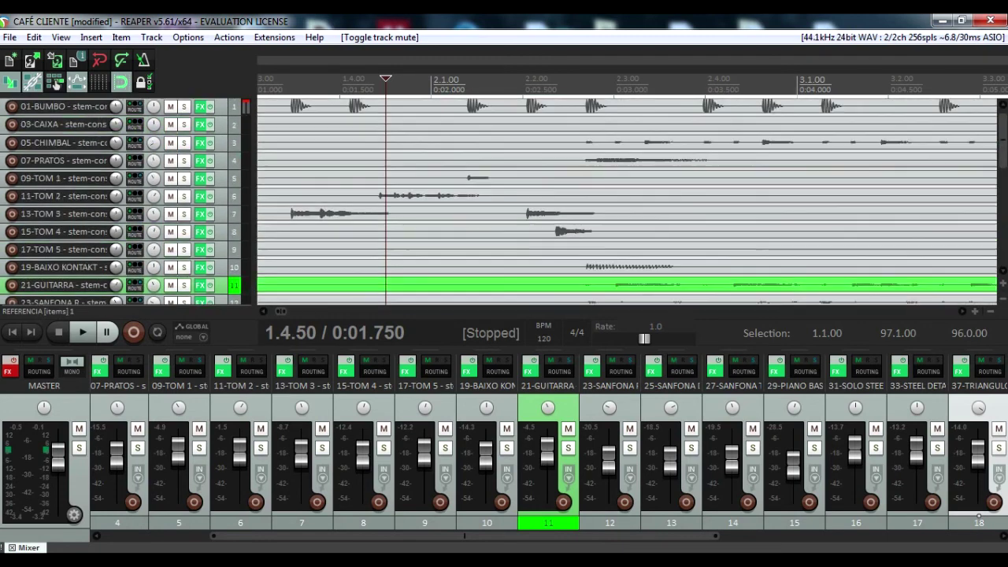
pyautogui.scroll(-10, 630, 197)
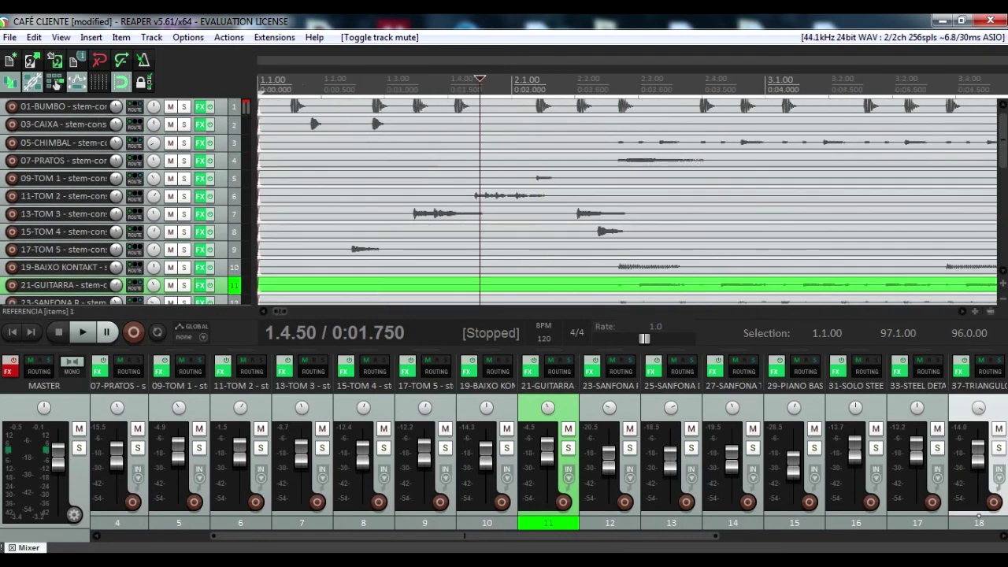
pyautogui.scroll(-6, 630, 197)
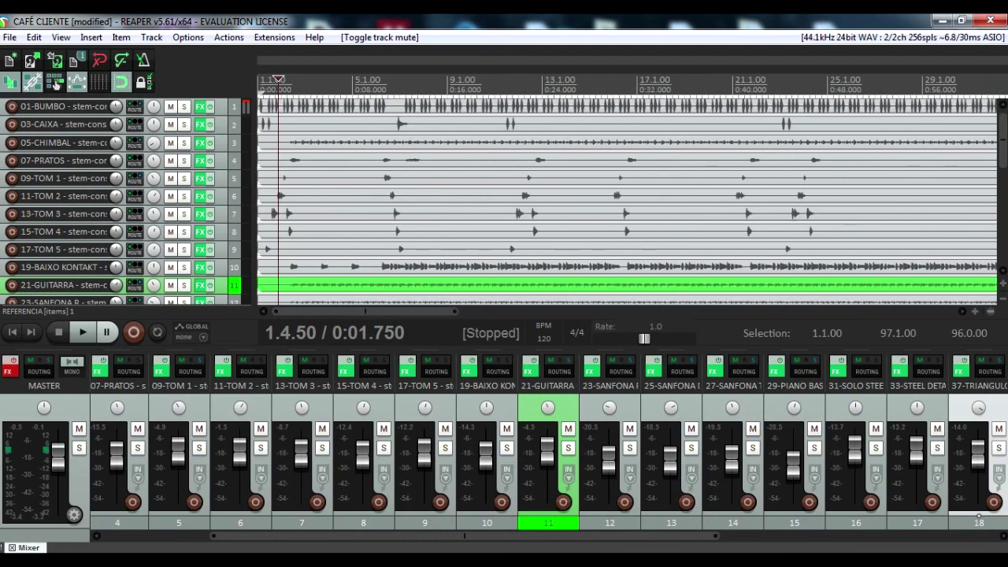